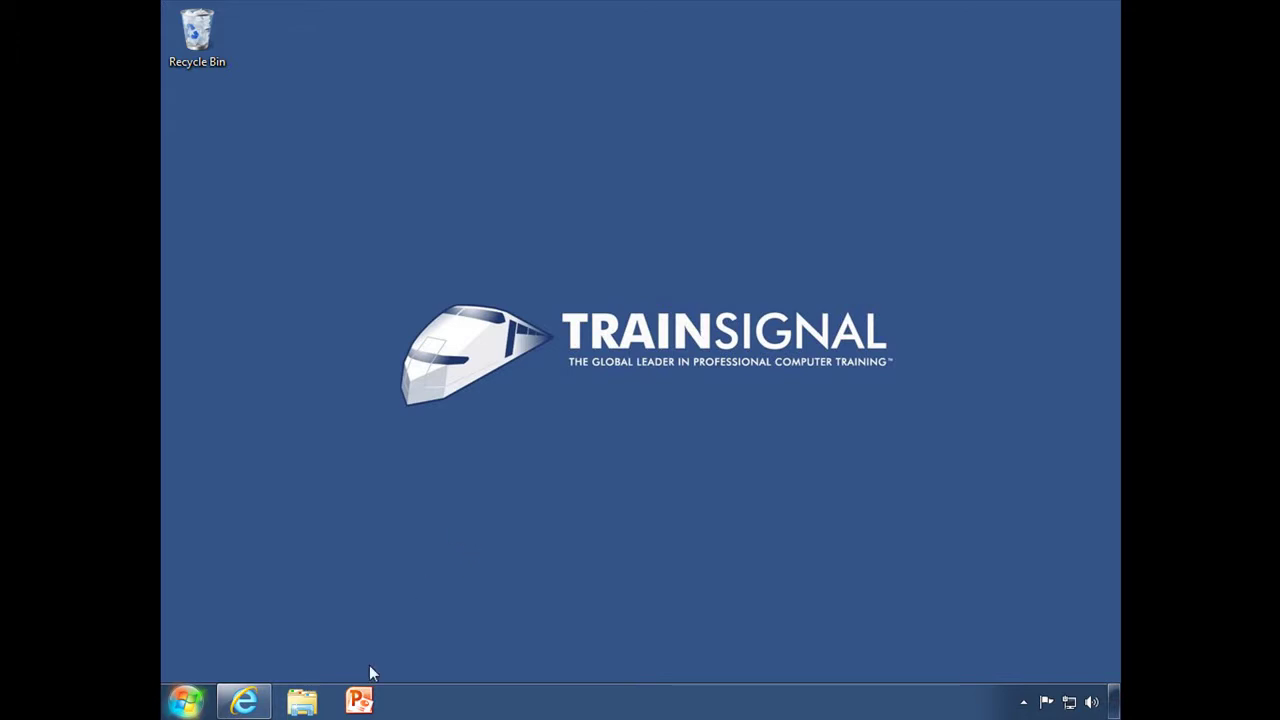
Launch Internet Explorer and sign in to Windows Live with the saved account.
click(244, 701)
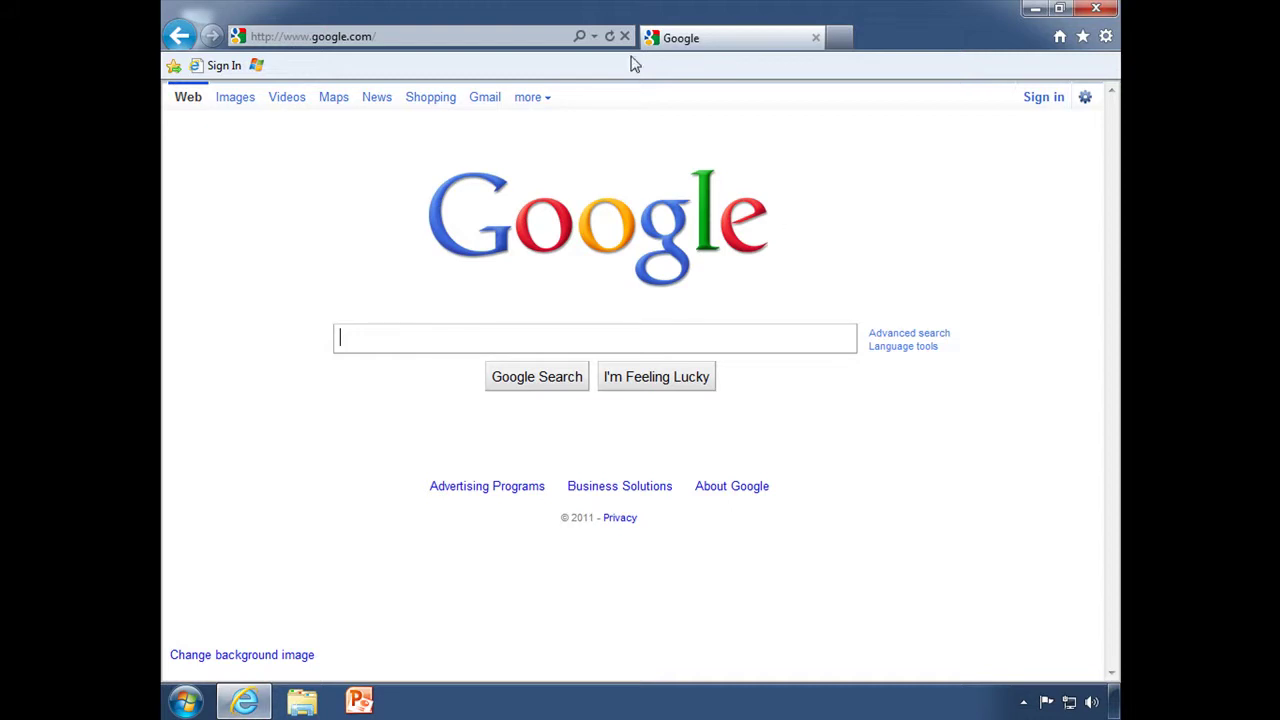
click(240, 65)
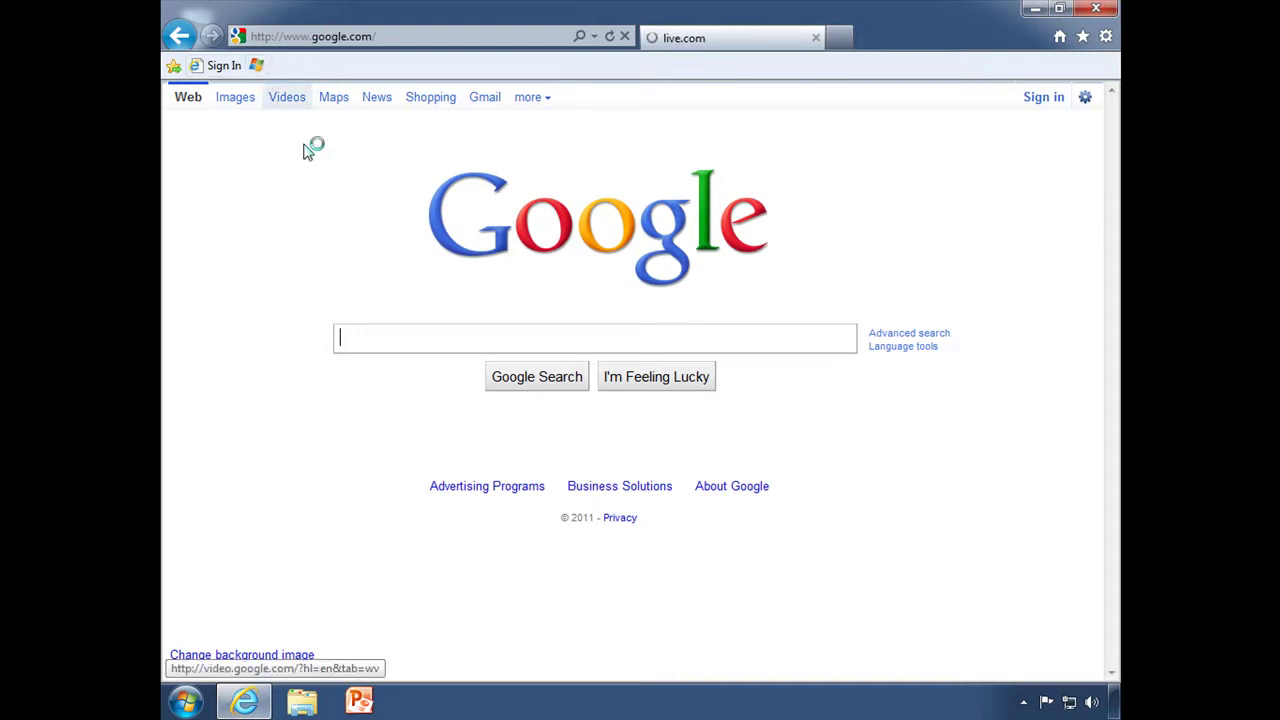
mouse_move(886, 300)
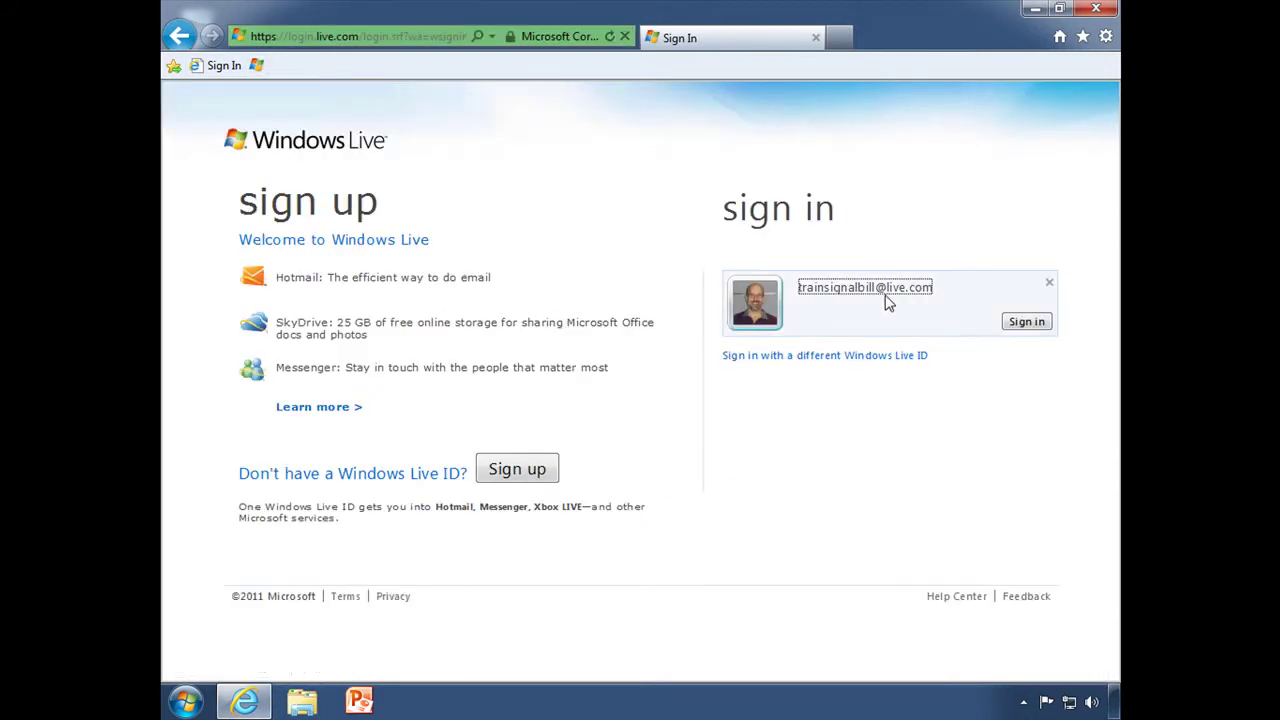
click(1027, 324)
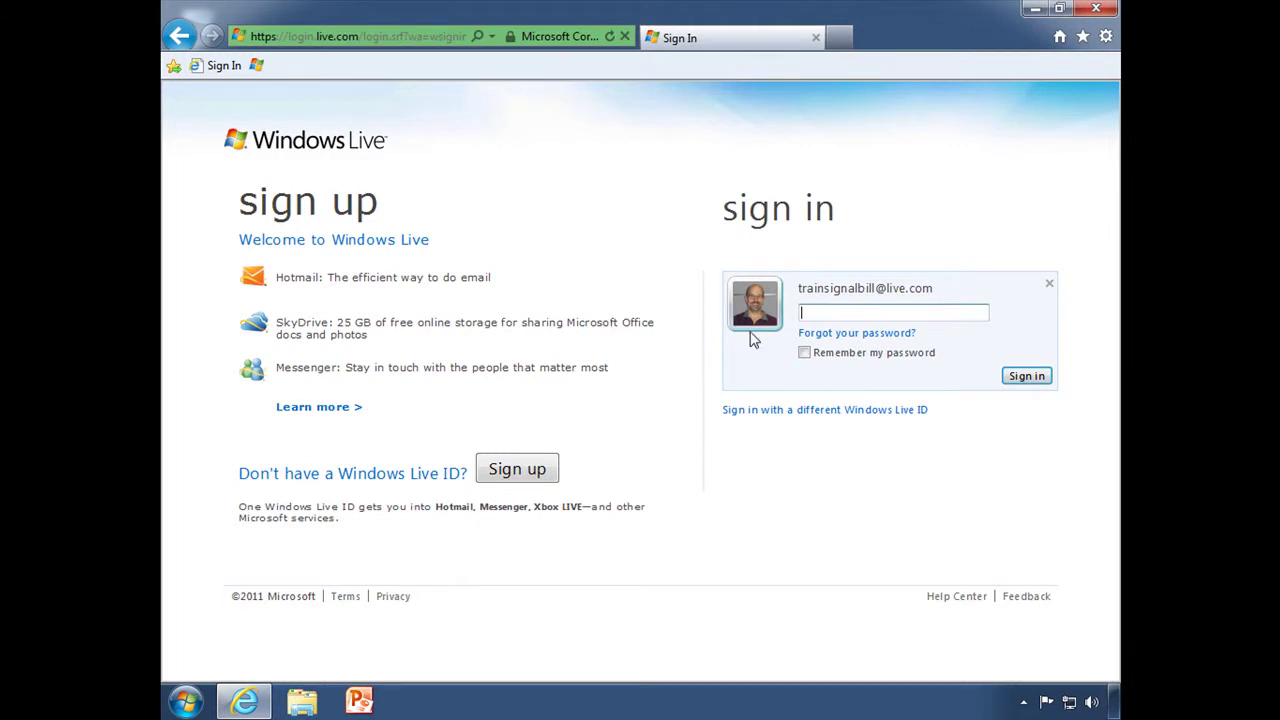
click(1012, 376)
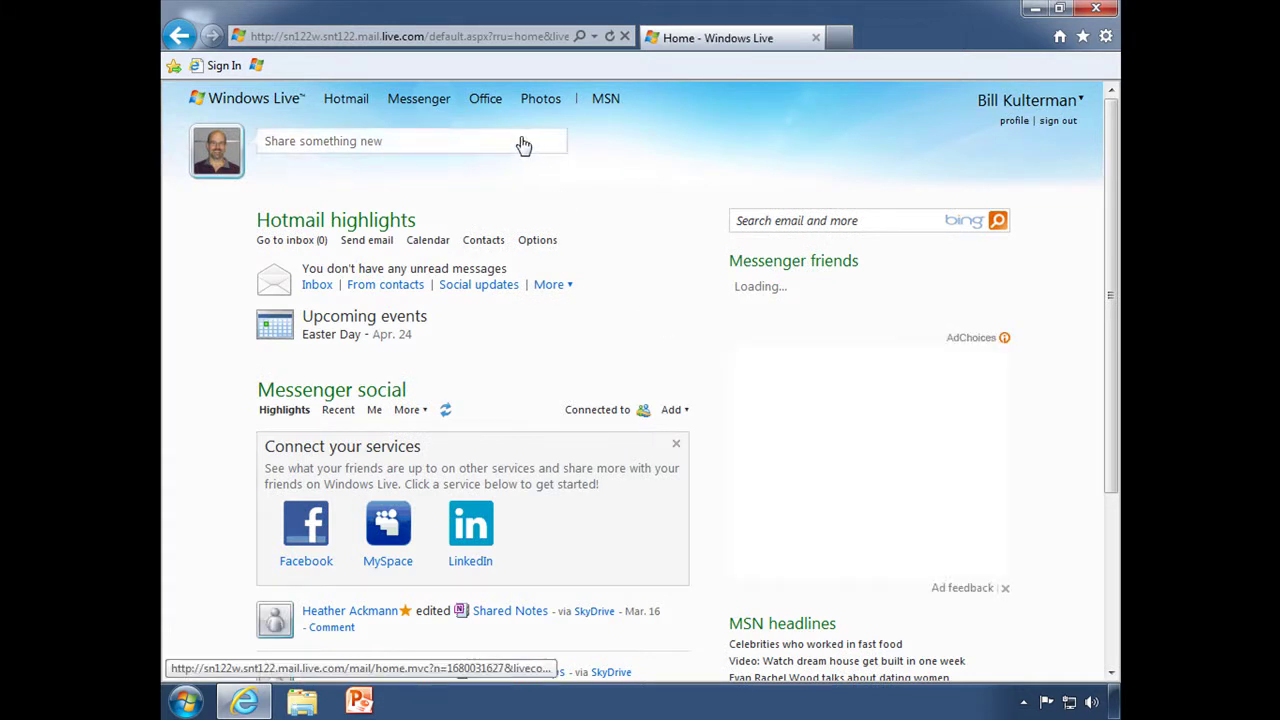
mouse_move(490, 106)
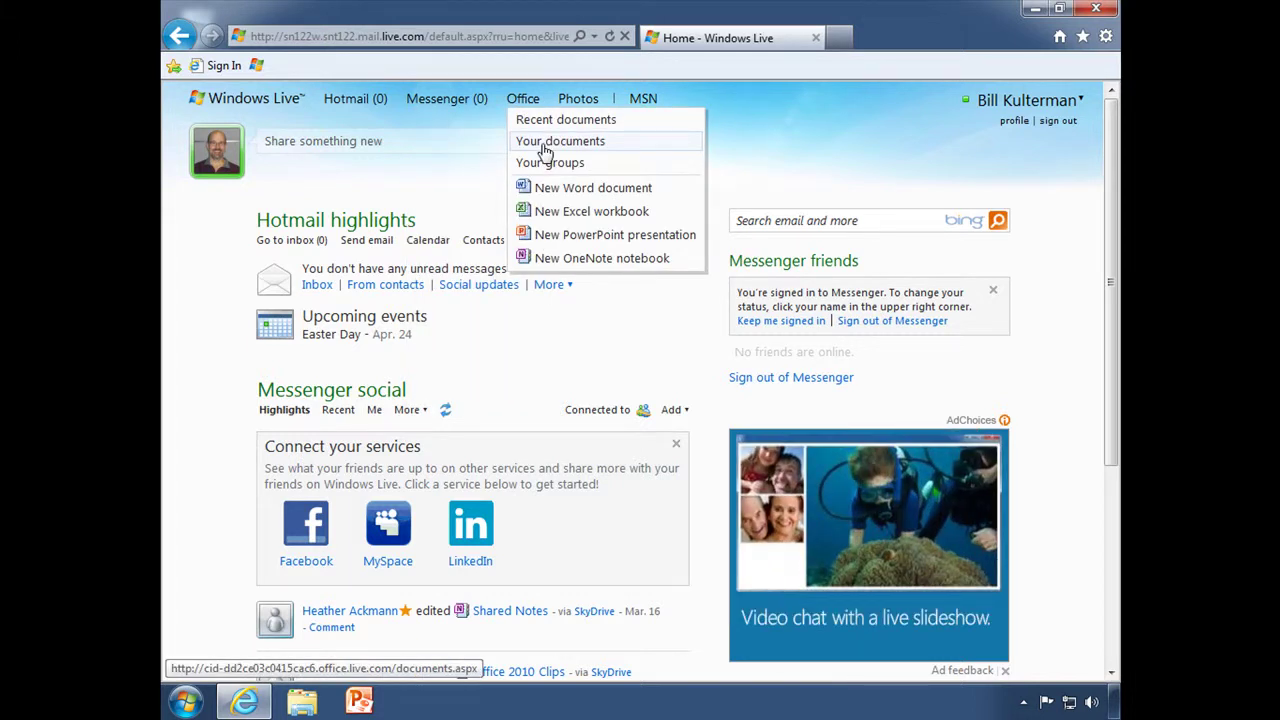
List your Office documents, showing Chart of Sales and Internal Accounting Report.
click(545, 148)
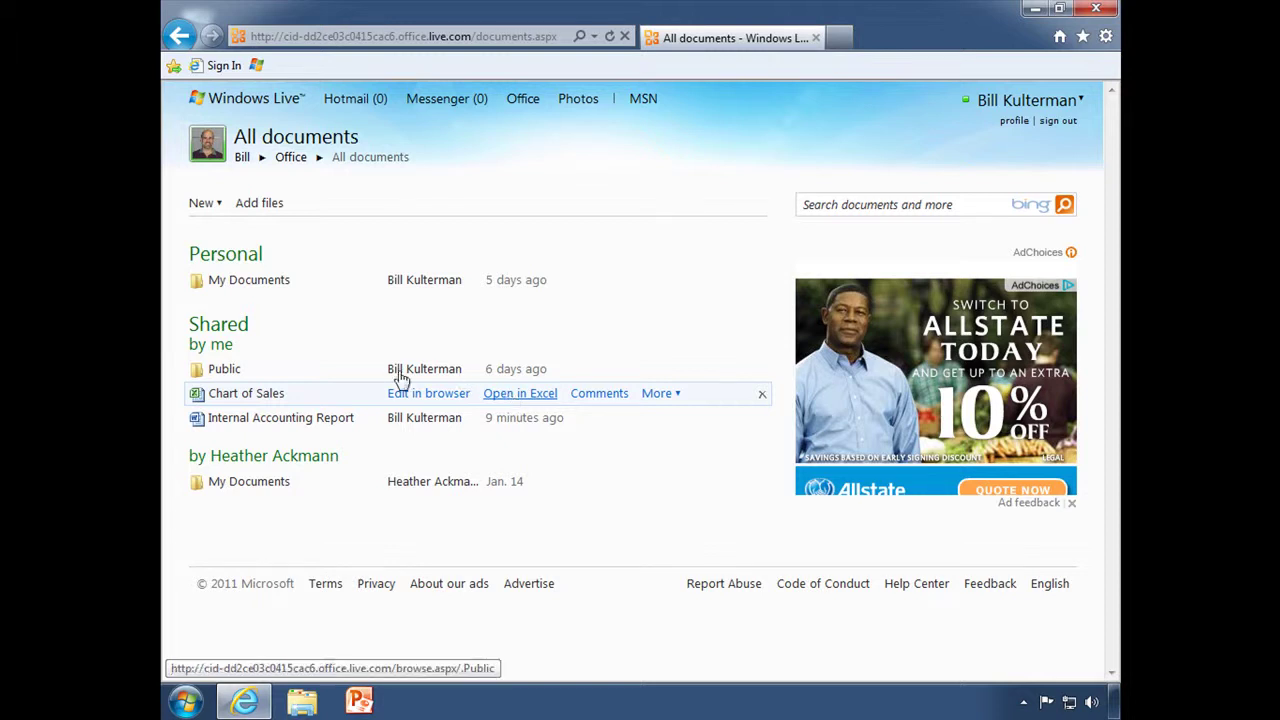
mouse_move(249, 401)
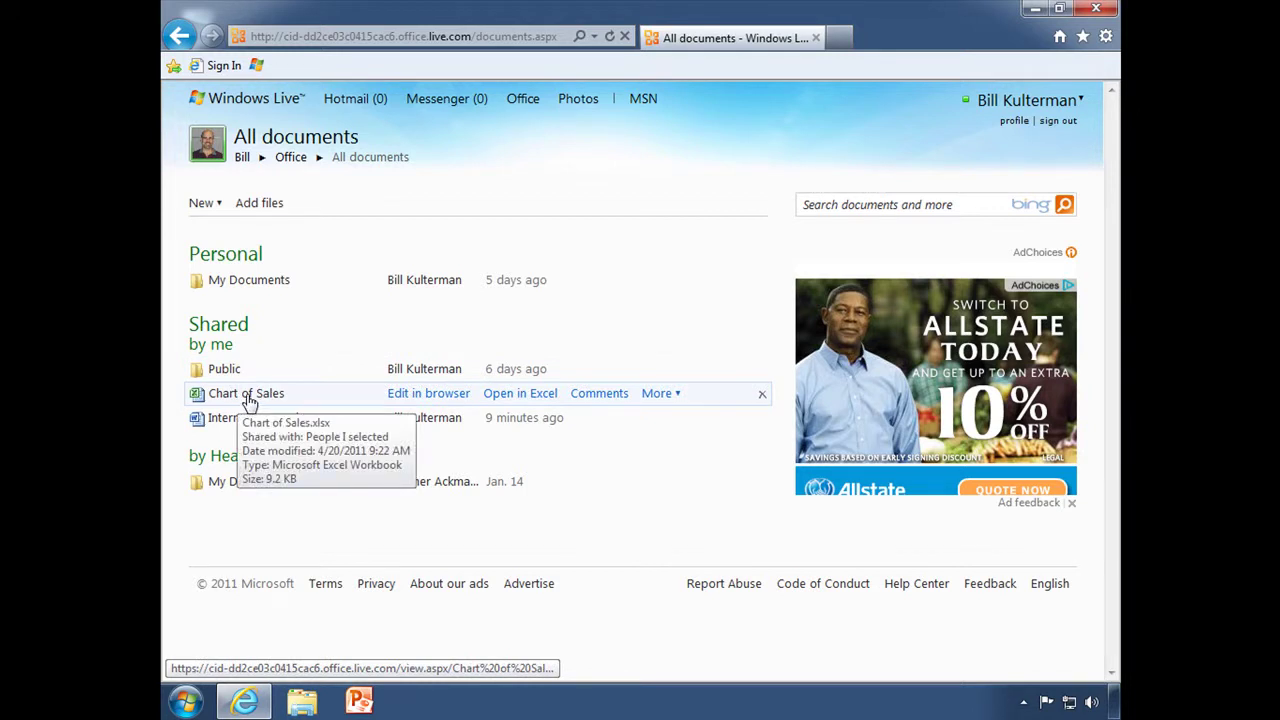
Open Chart of Sales for editing, select cell B10 and glance over the Insert features.
click(426, 396)
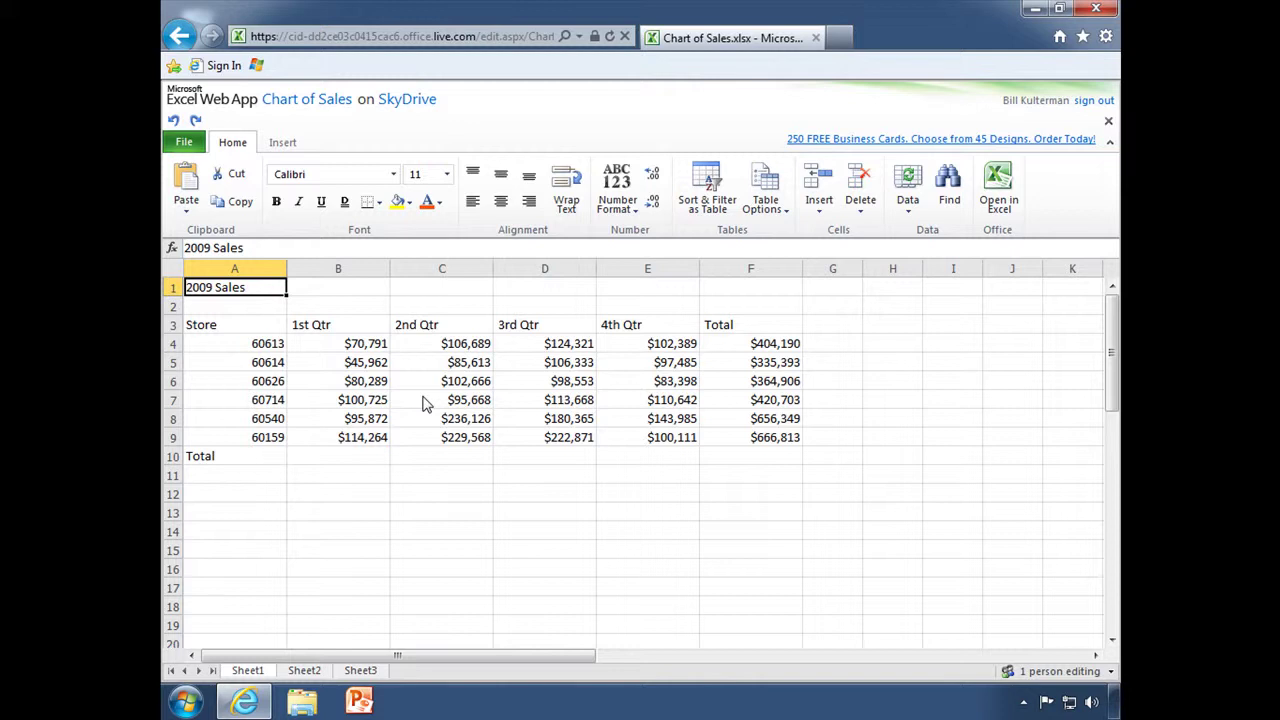
click(344, 457)
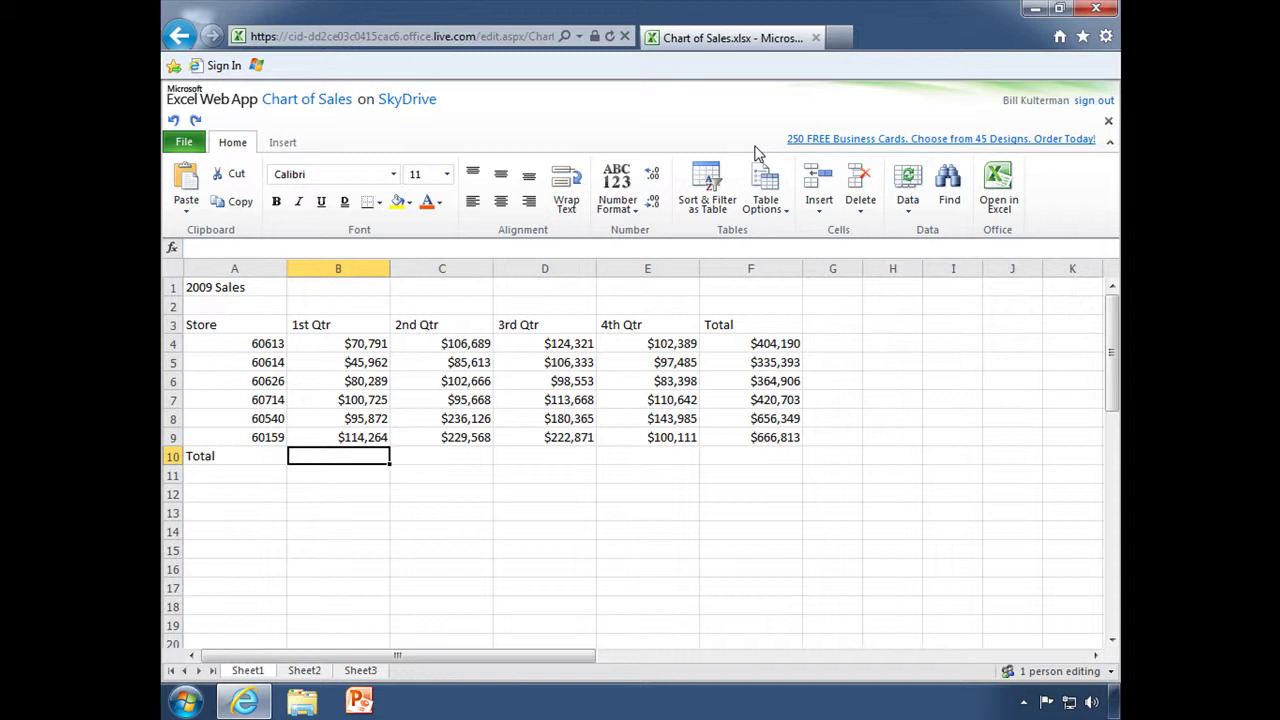
click(282, 146)
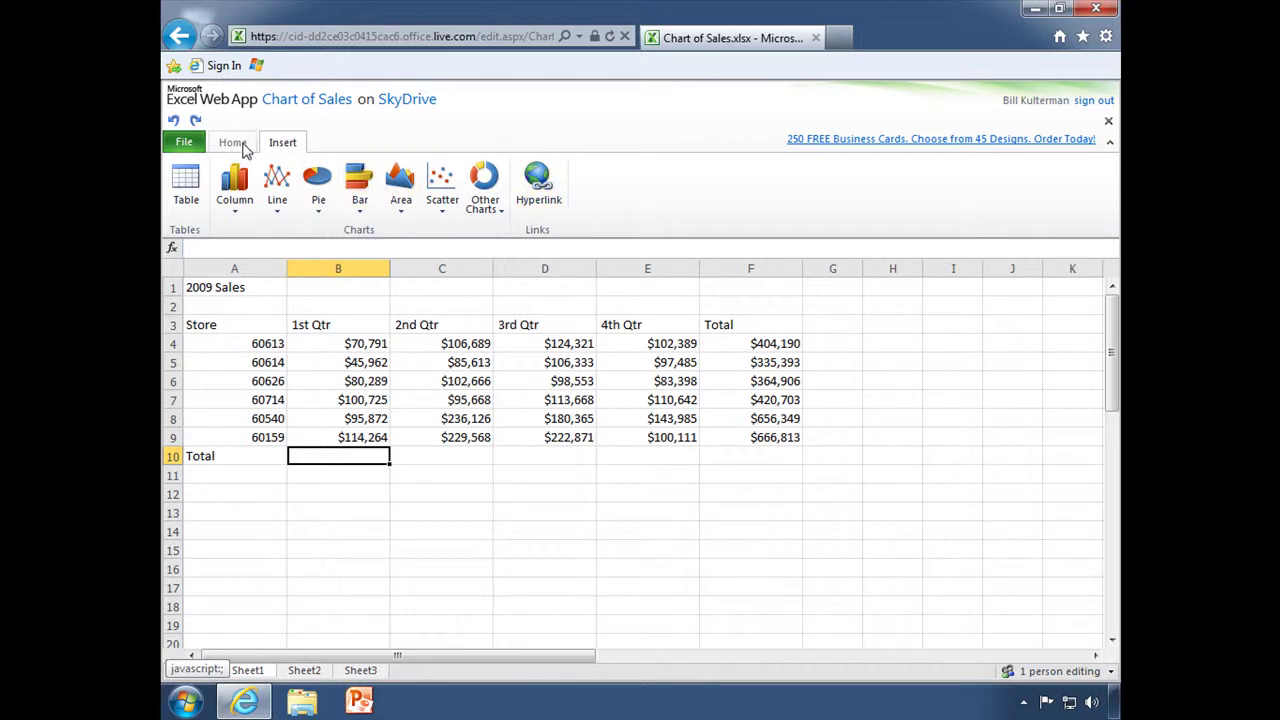
click(233, 145)
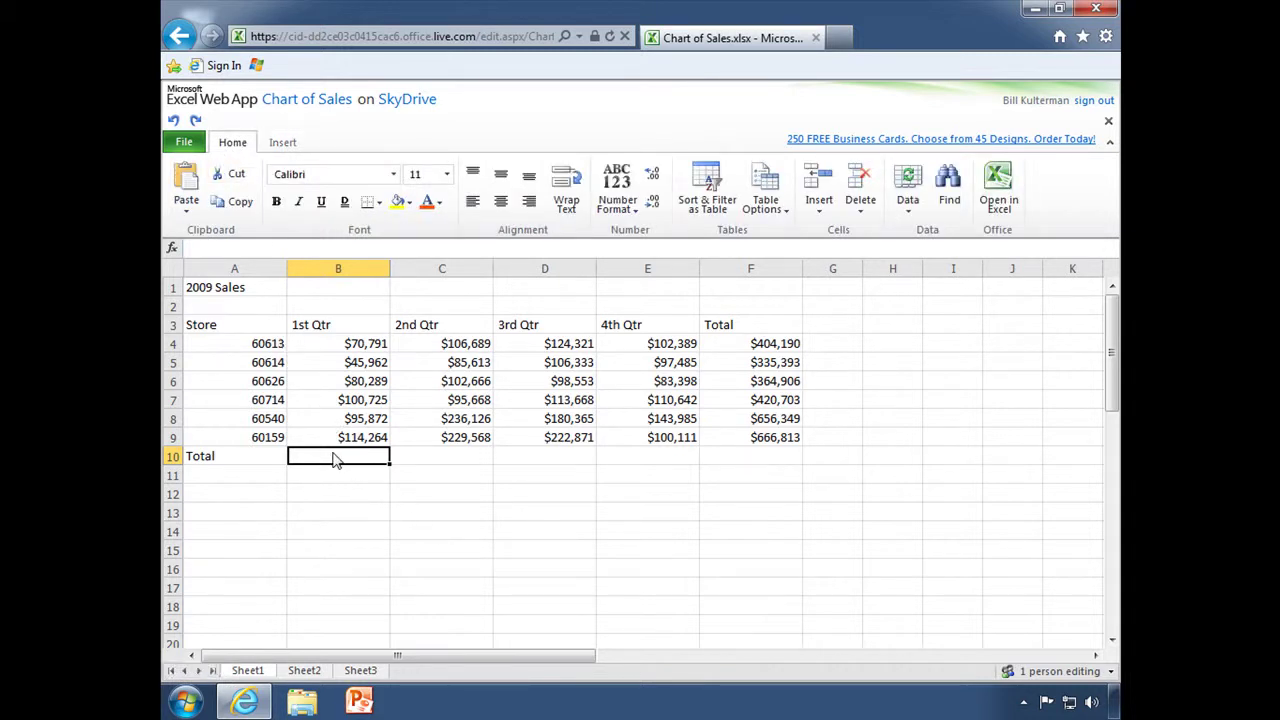
Enter =SUM(B4:B9) in B10 and fill it across to F10 for all quarter totals.
text(=sum()
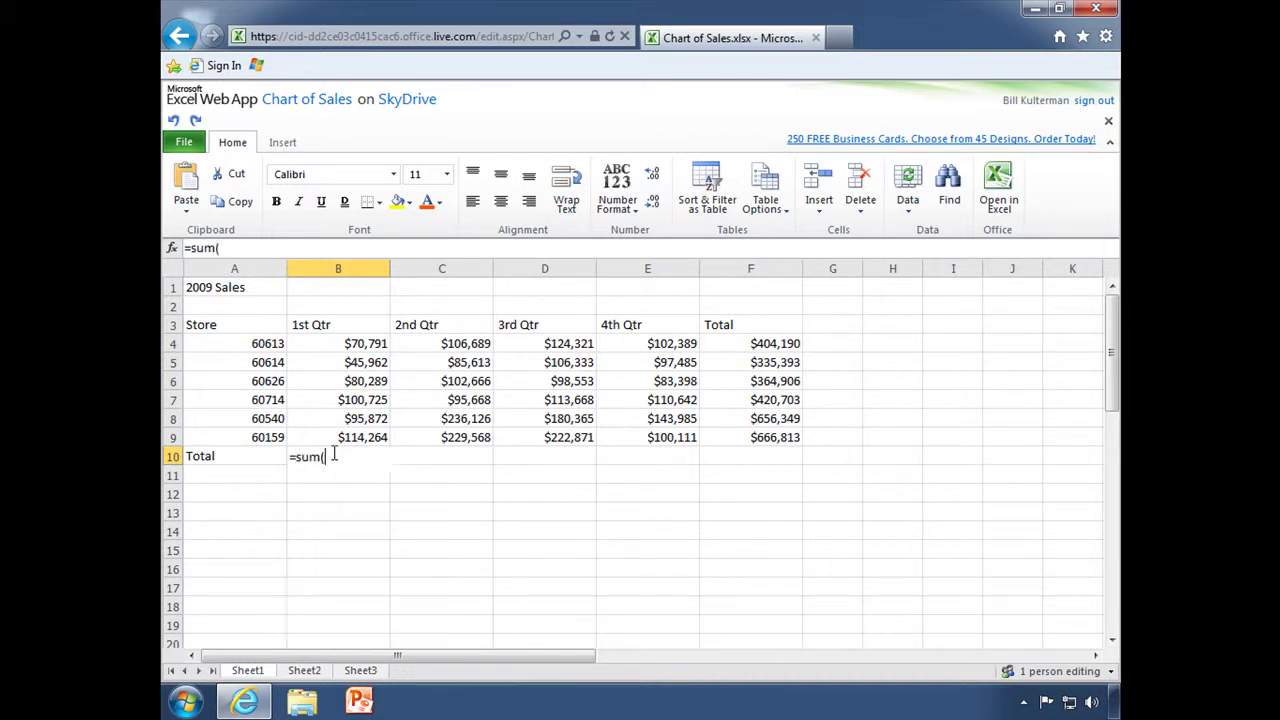
text(b4:b9))
key(Return)
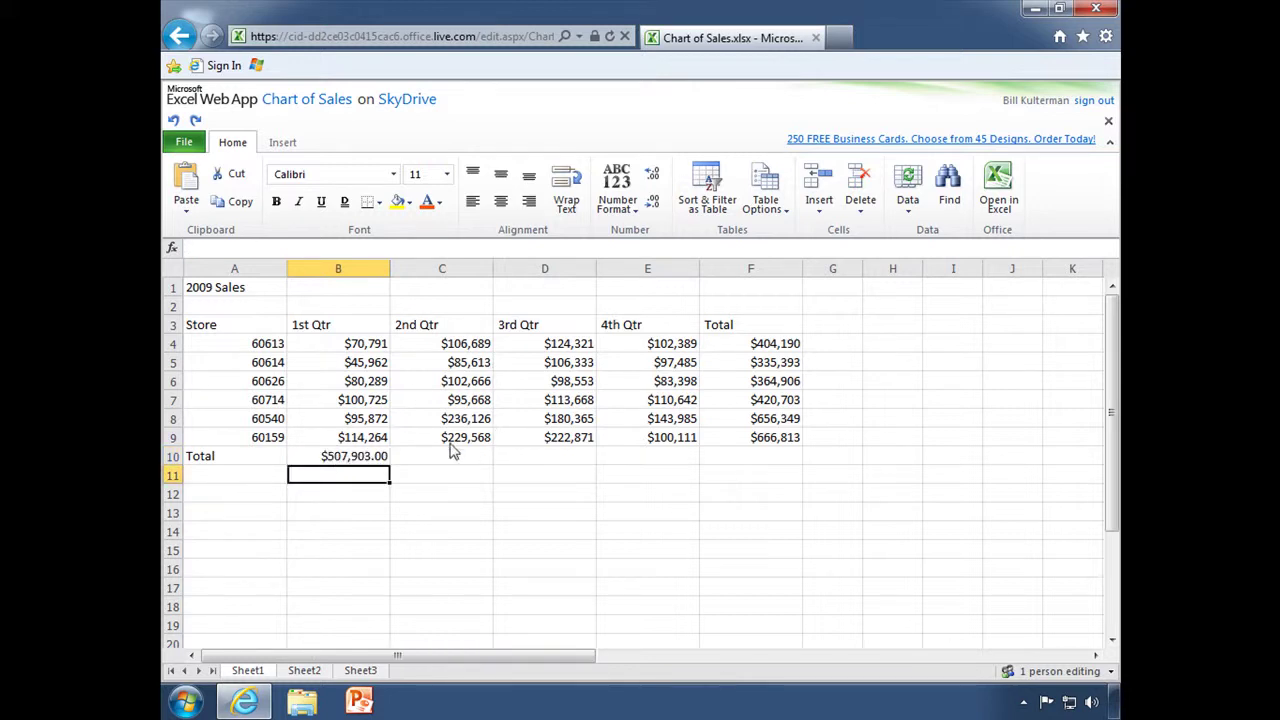
double_click(350, 457)
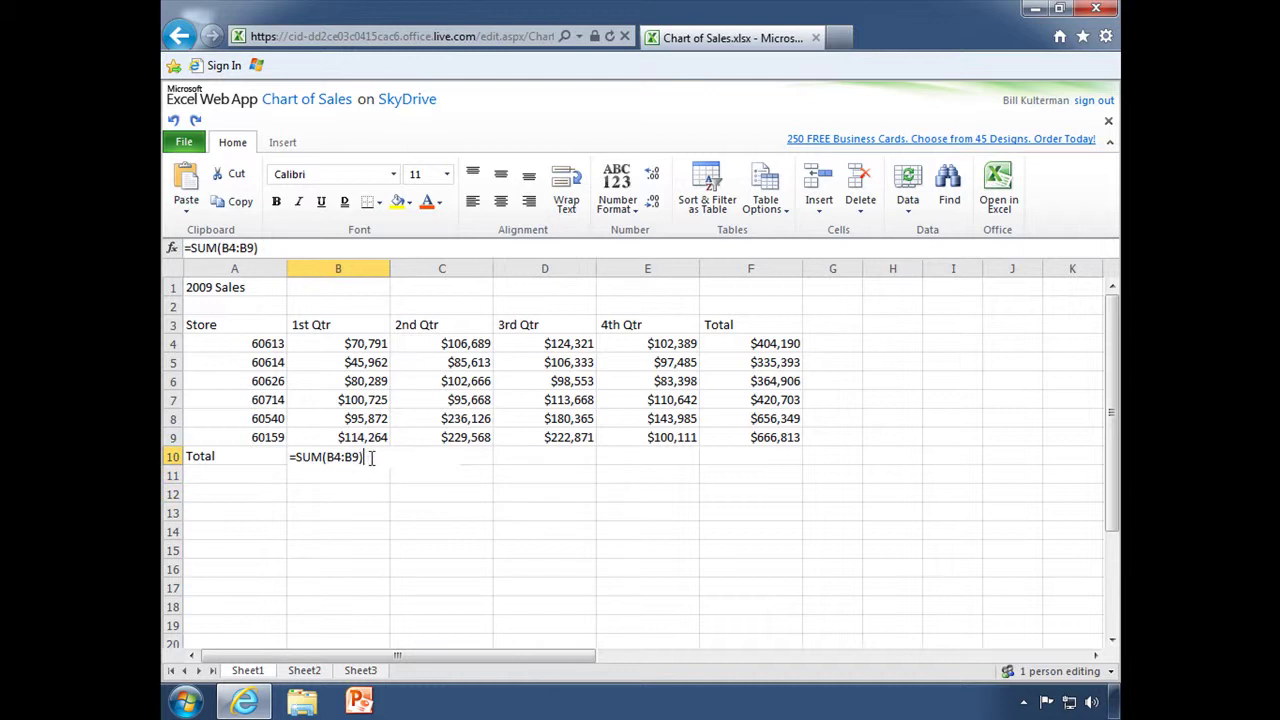
click(360, 480)
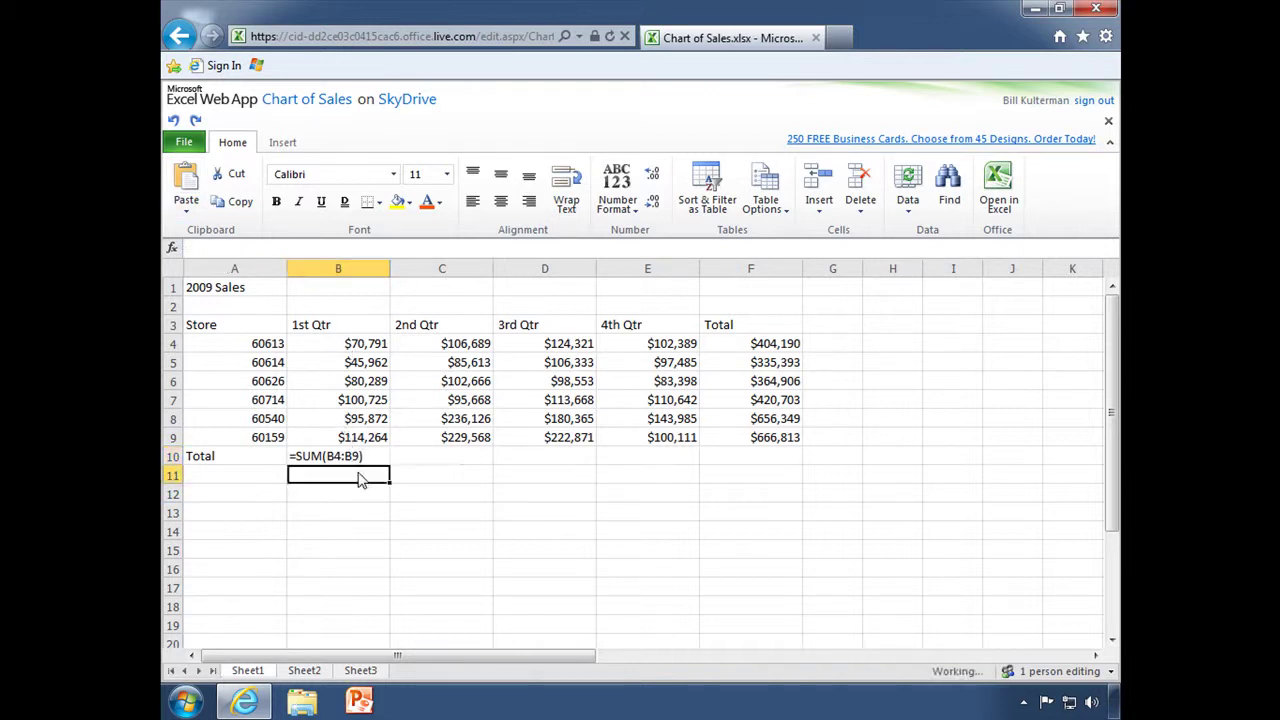
click(362, 458)
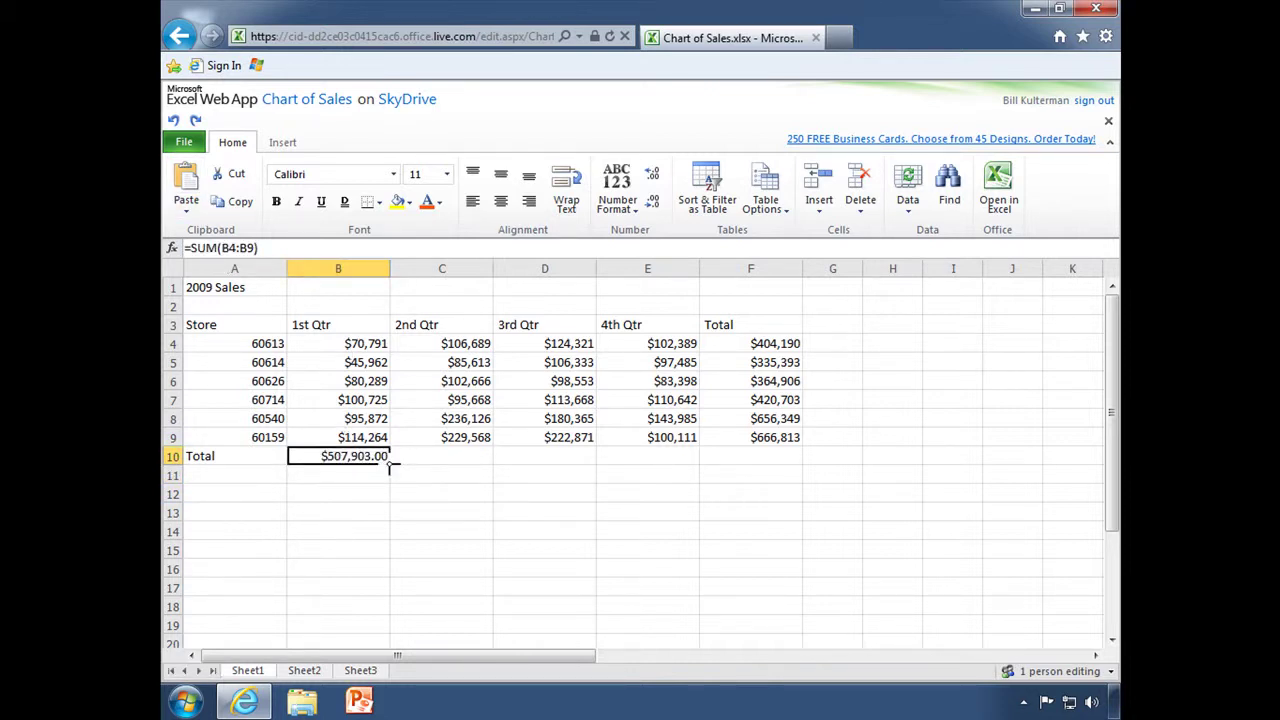
drag(390, 463, 783, 489)
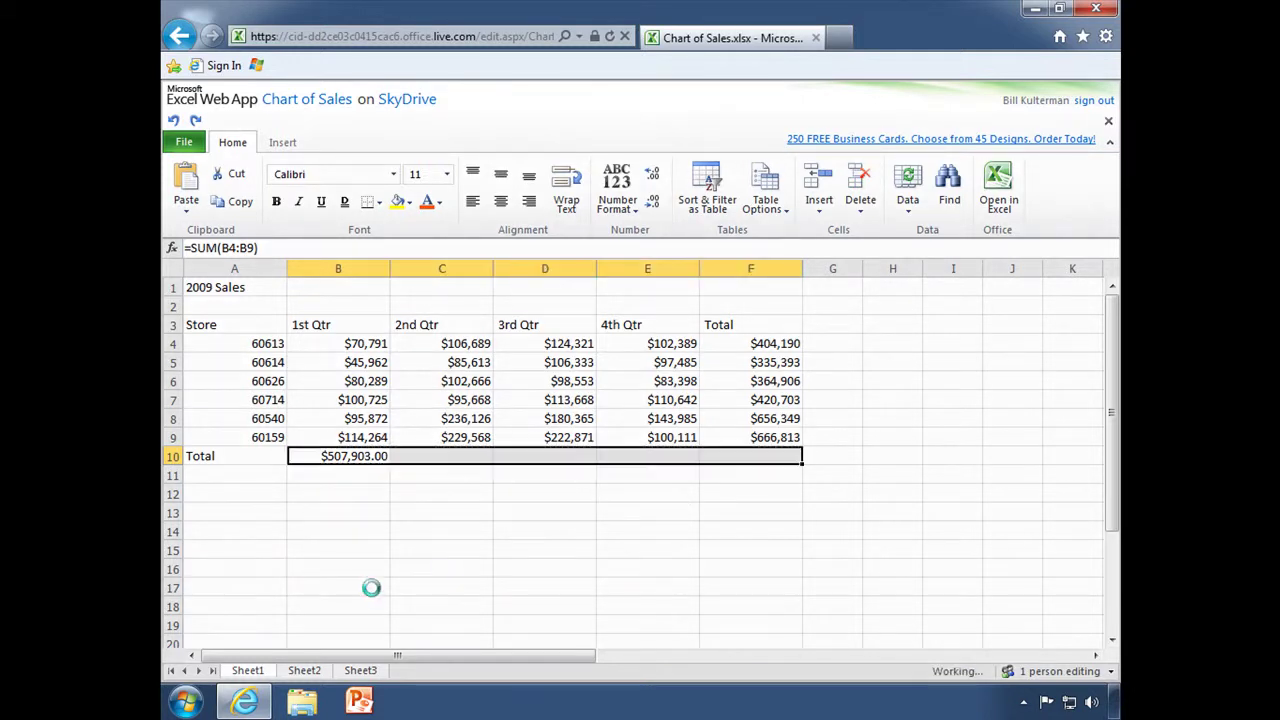
click(541, 506)
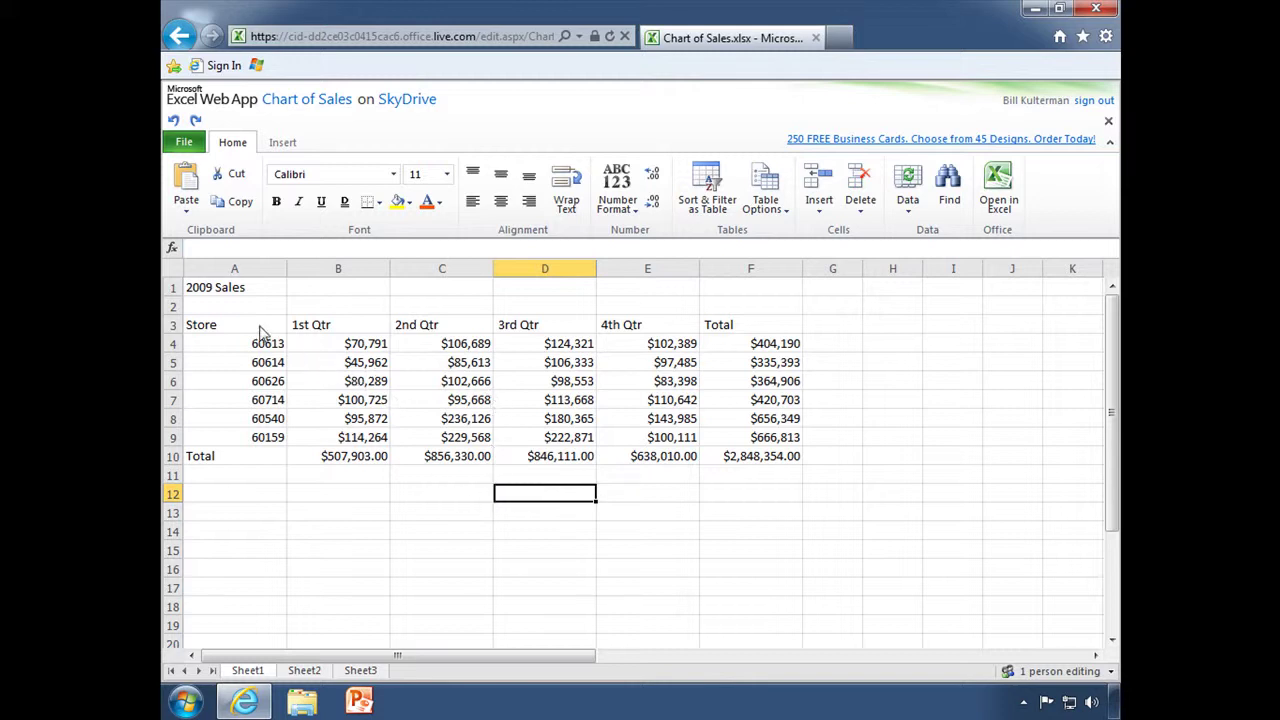
Format the sales data A3:F10 as a table with headers.
drag(224, 330, 735, 462)
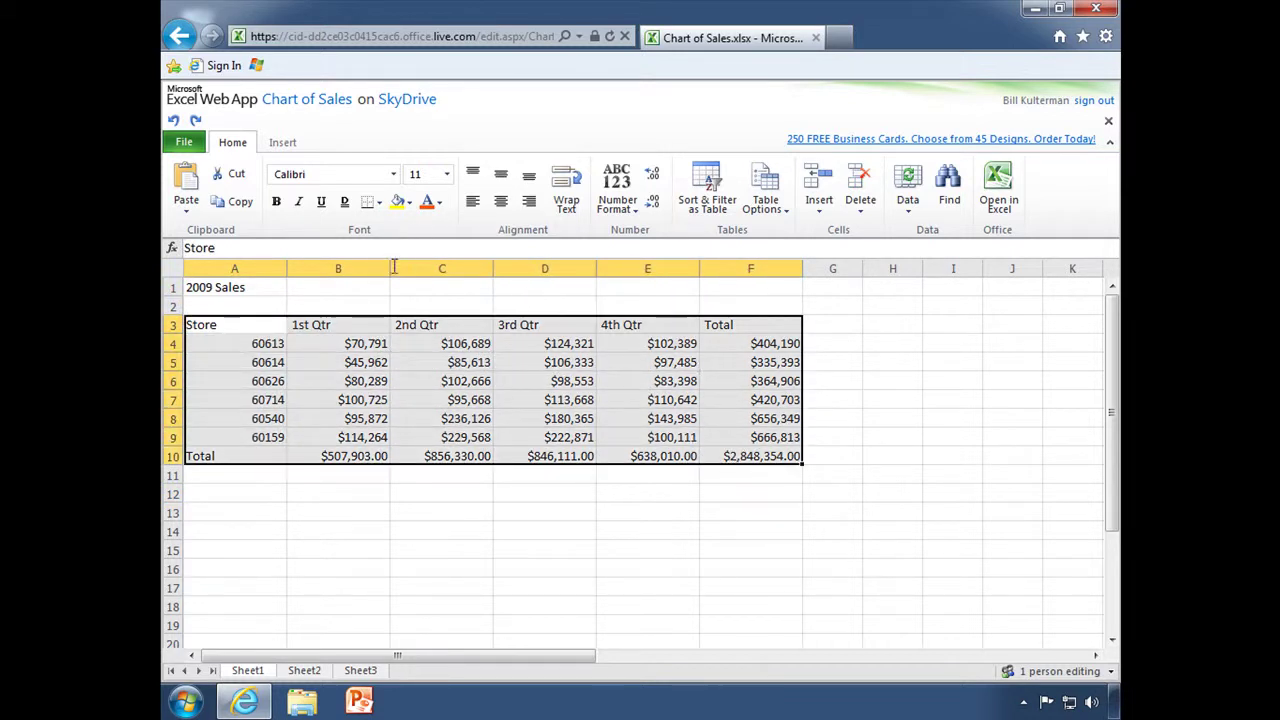
click(282, 144)
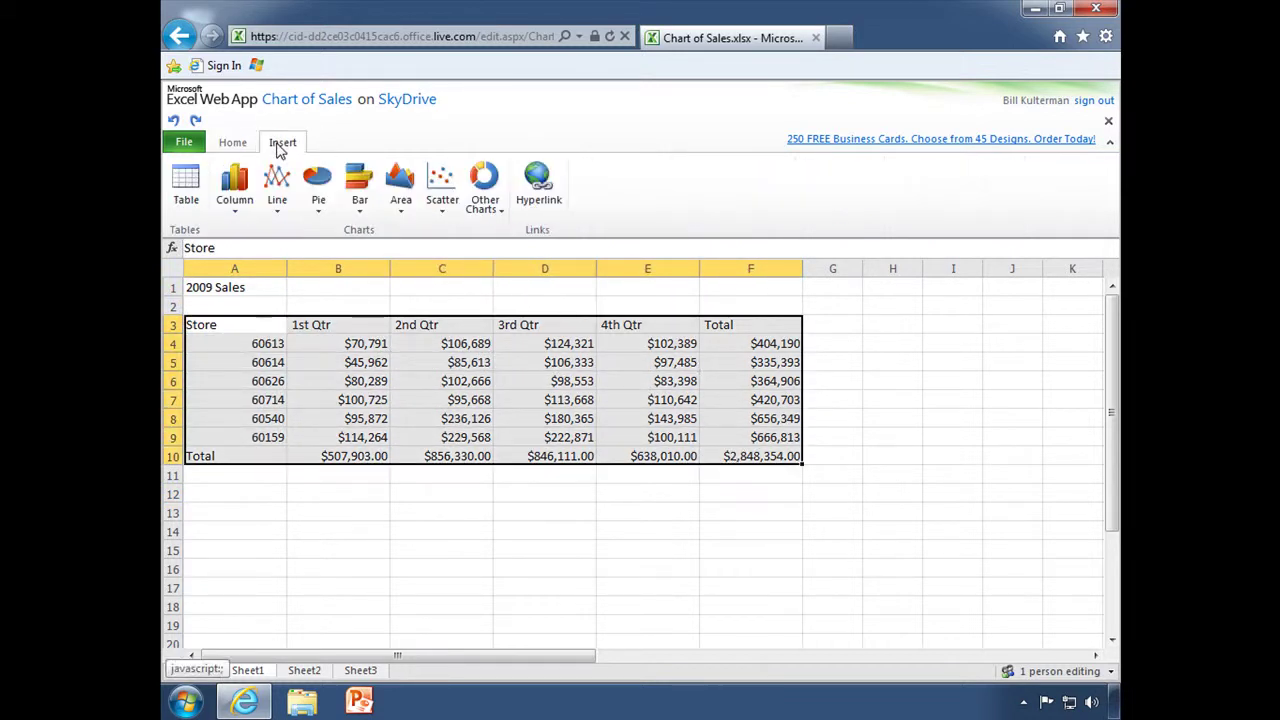
click(186, 180)
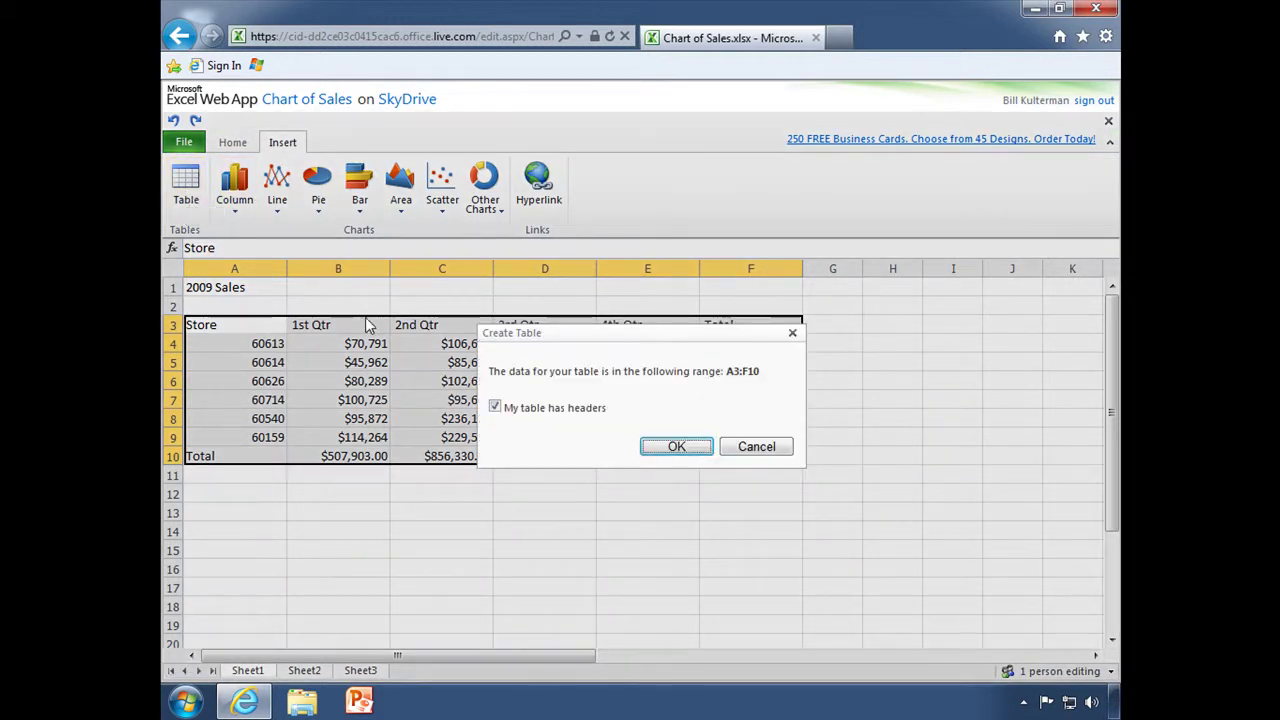
click(676, 447)
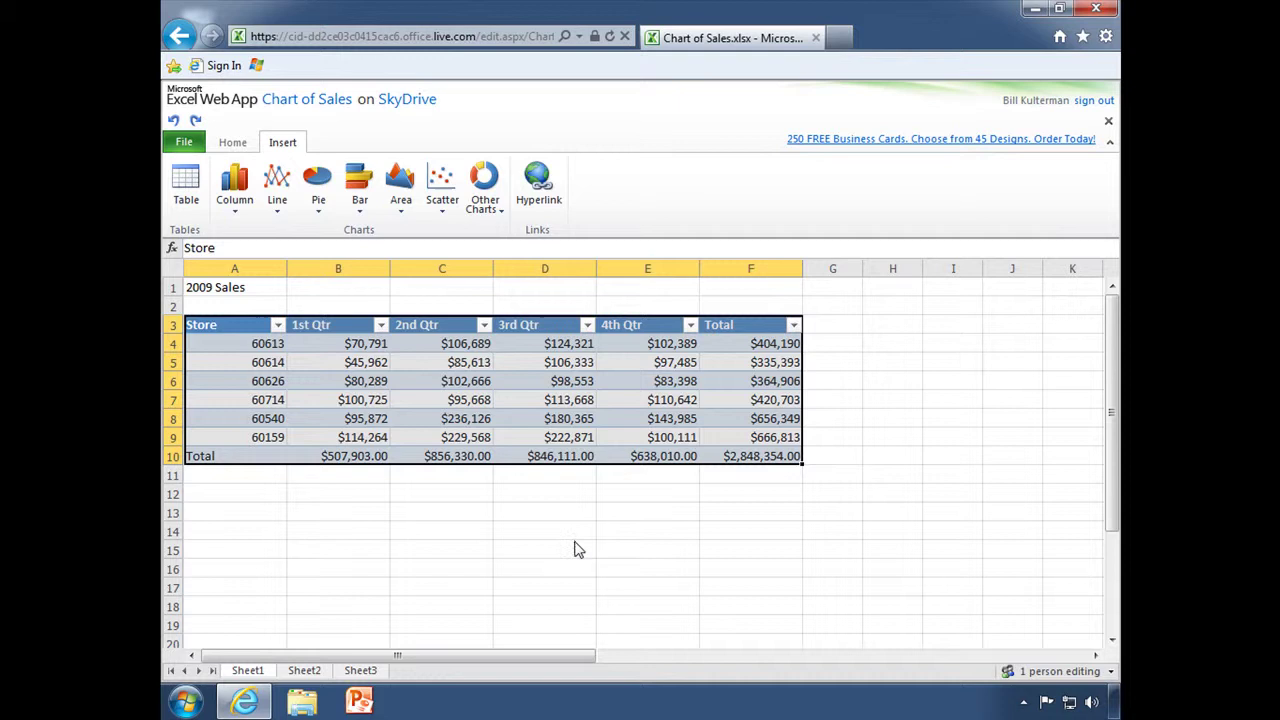
Review the 2nd Qtr sort and filter options, then return to the Home tools.
click(484, 326)
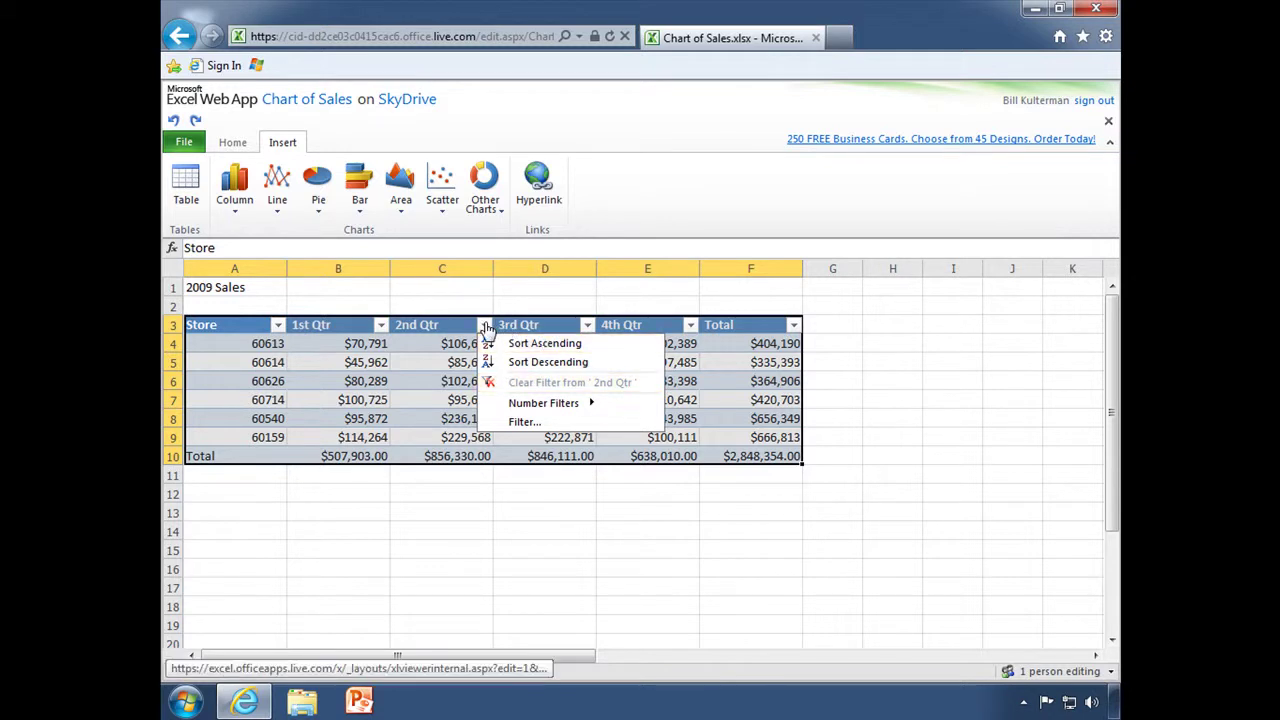
click(528, 532)
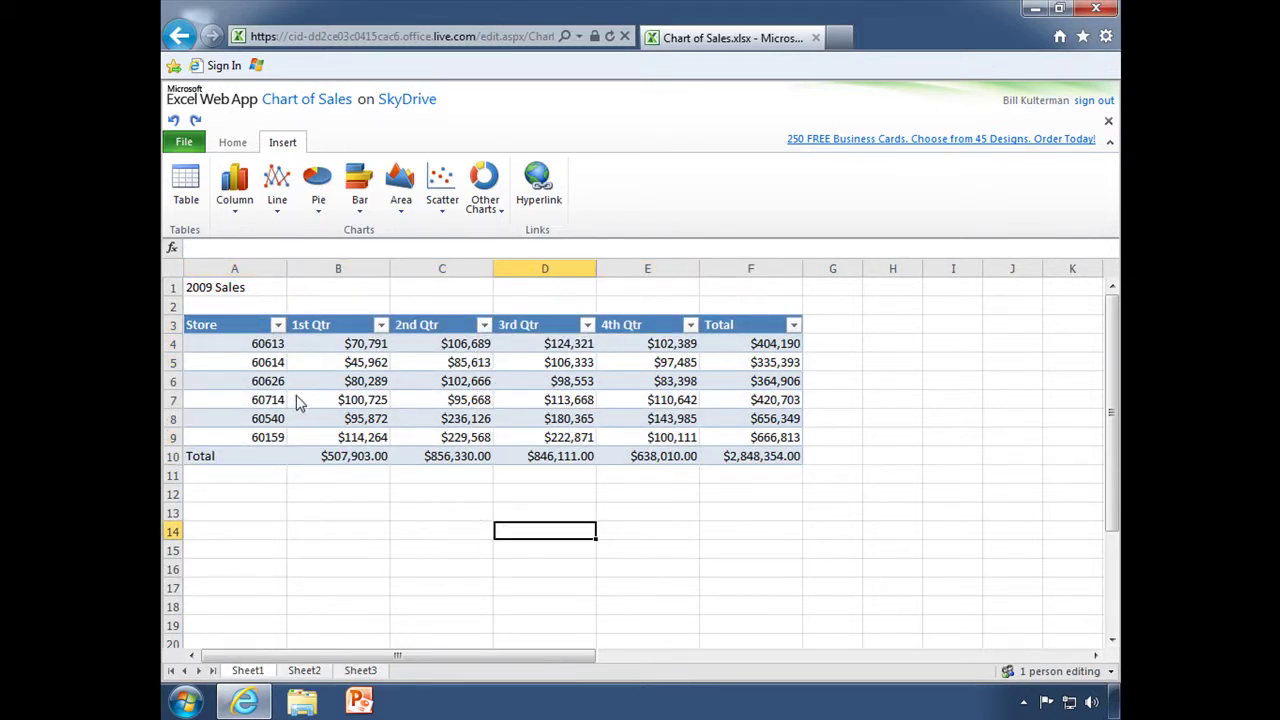
click(232, 142)
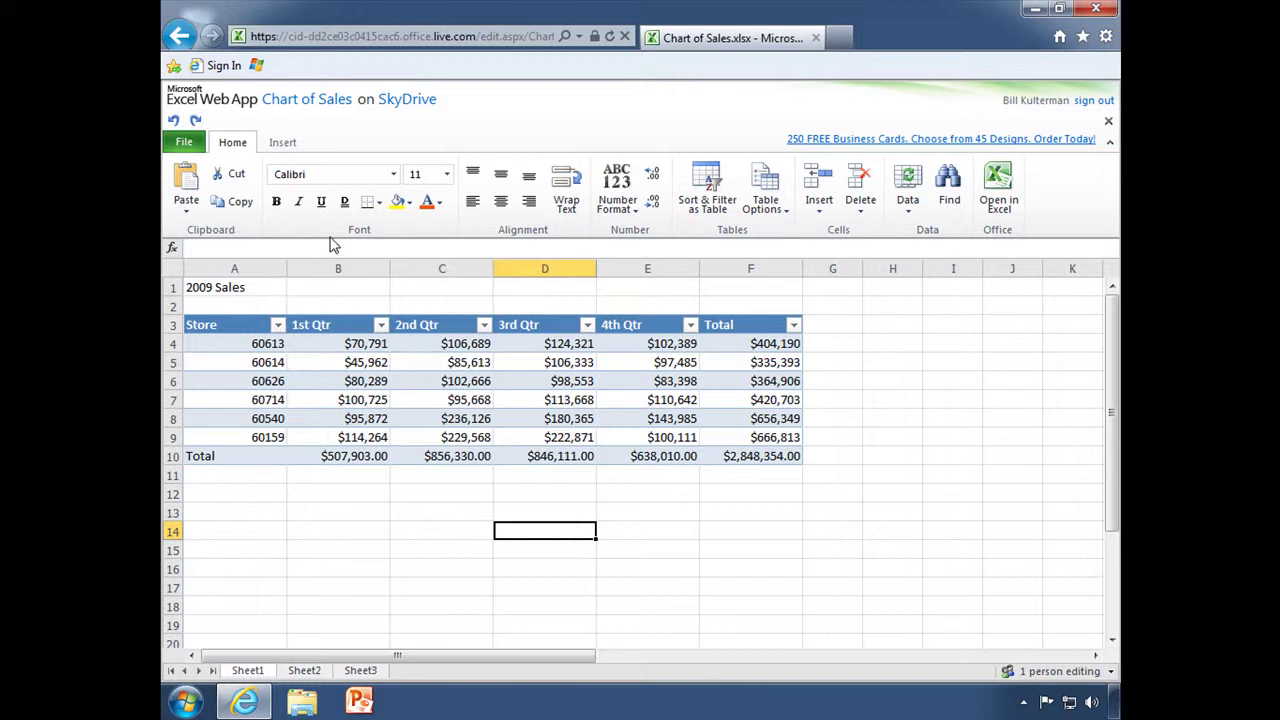
Insert a clustered column chart of B4:E9 and move it below the sales table.
click(277, 146)
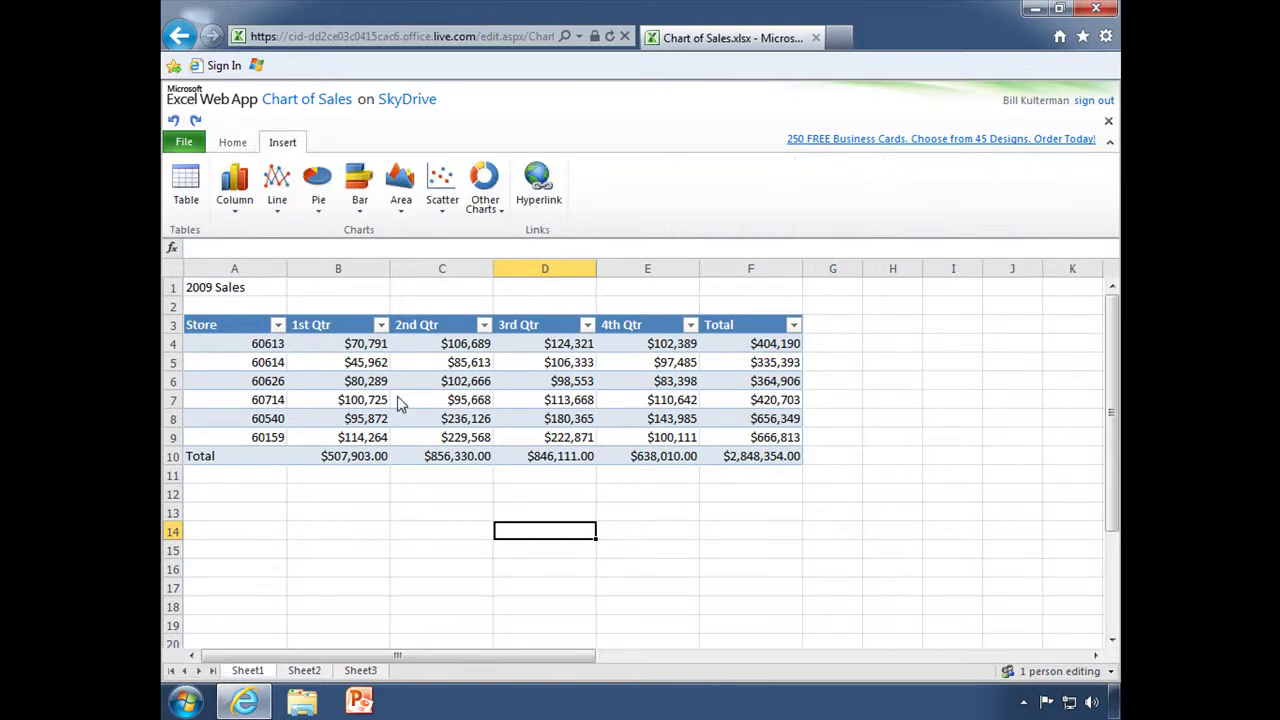
click(313, 348)
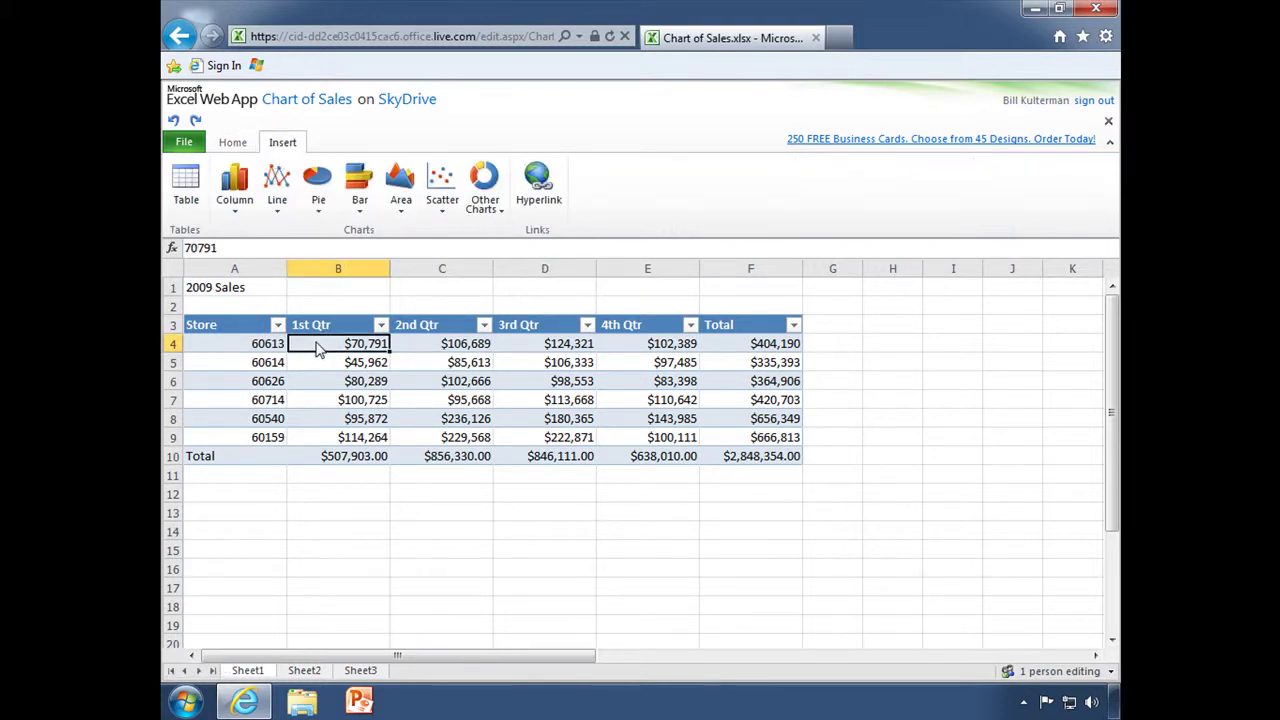
drag(318, 348, 648, 446)
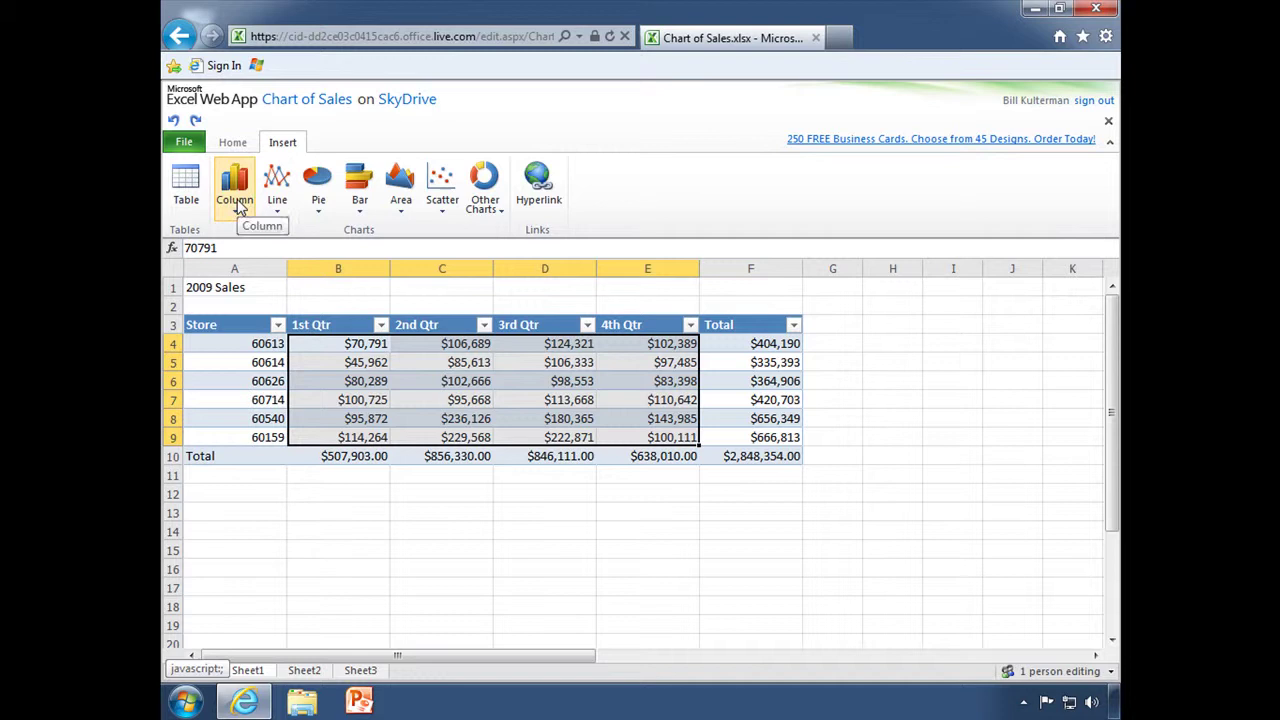
click(237, 205)
click(250, 285)
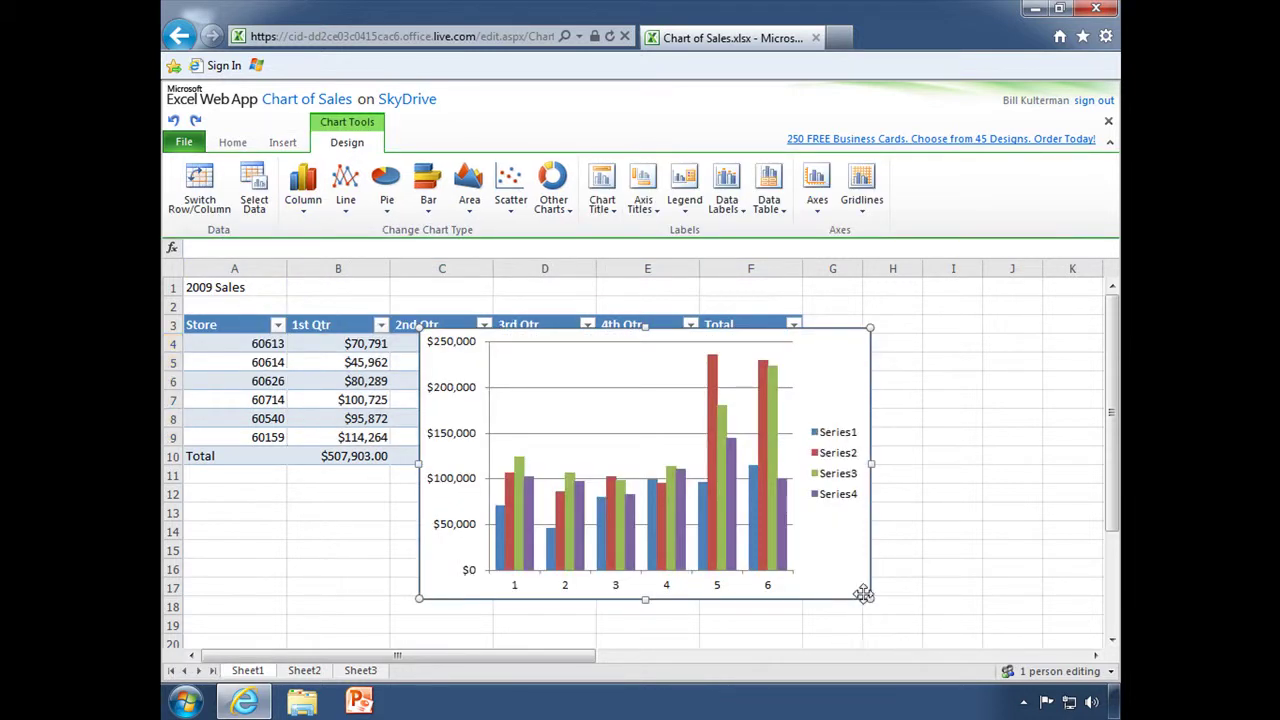
scroll(863, 594, down, 3)
drag(737, 486, 786, 519)
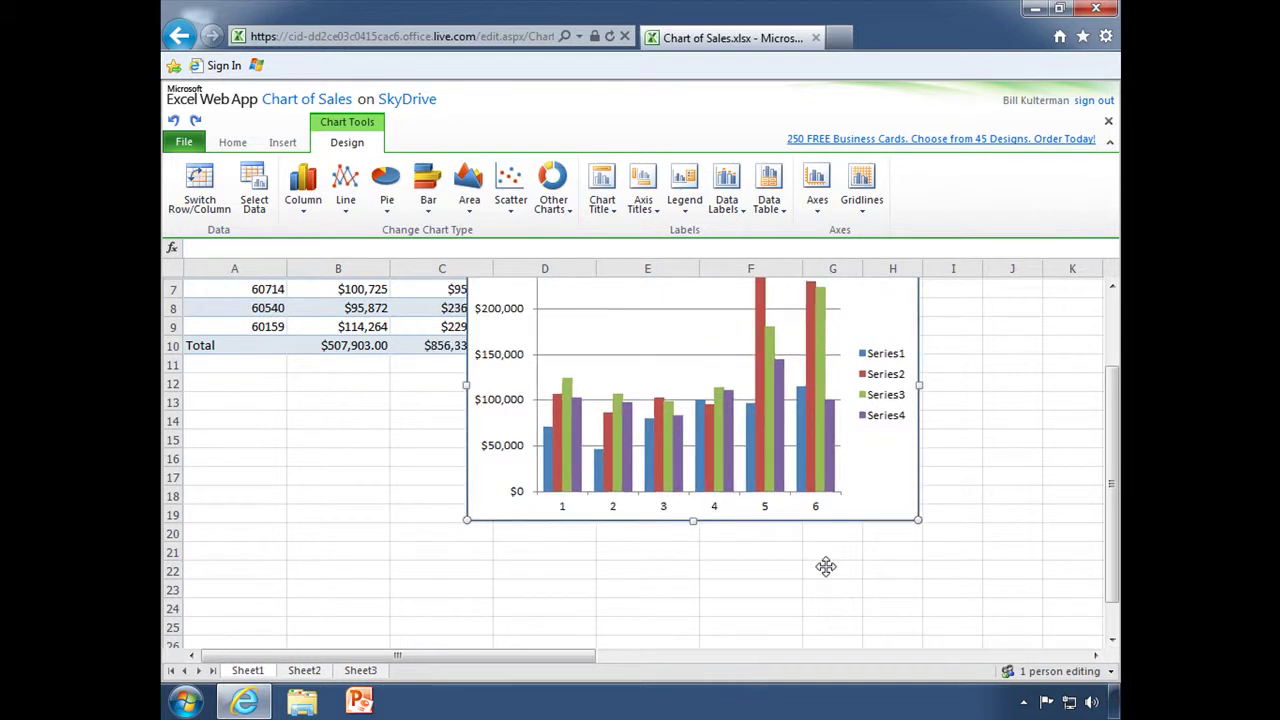
drag(825, 567, 849, 637)
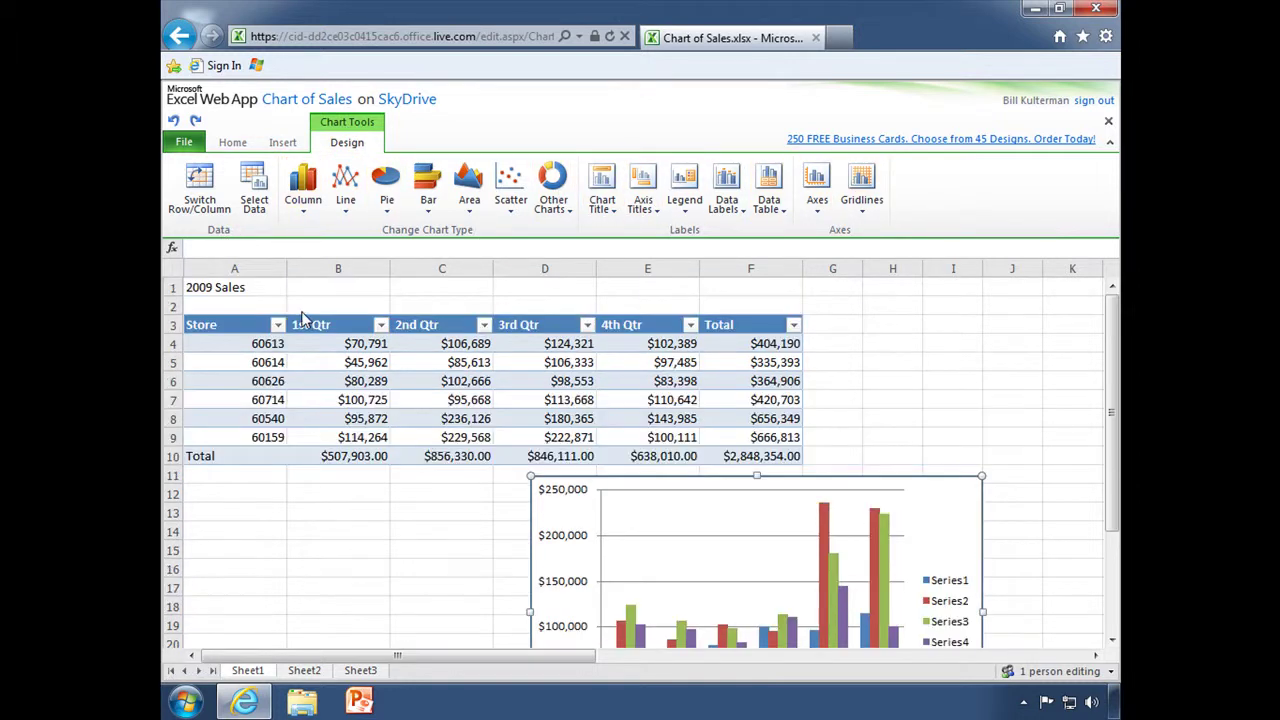
Make the 2009 Sales title in A1 bold.
scroll(370, 460, up, 2)
click(247, 291)
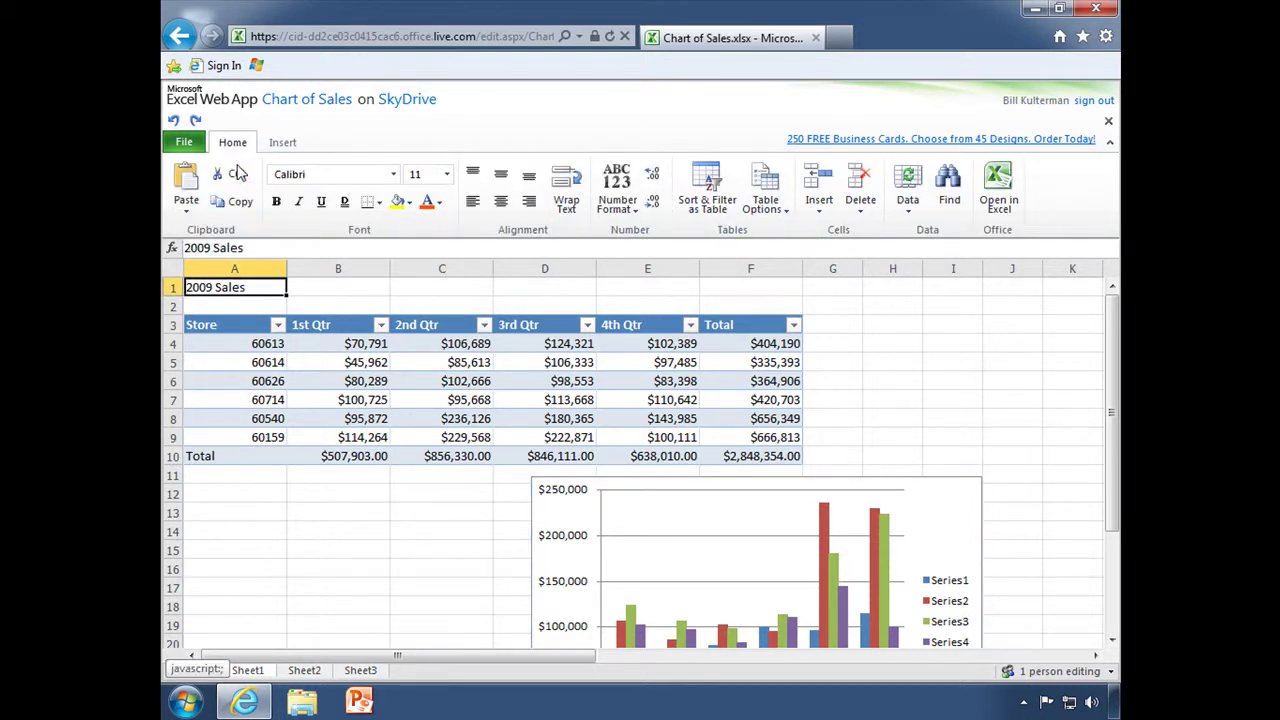
click(277, 201)
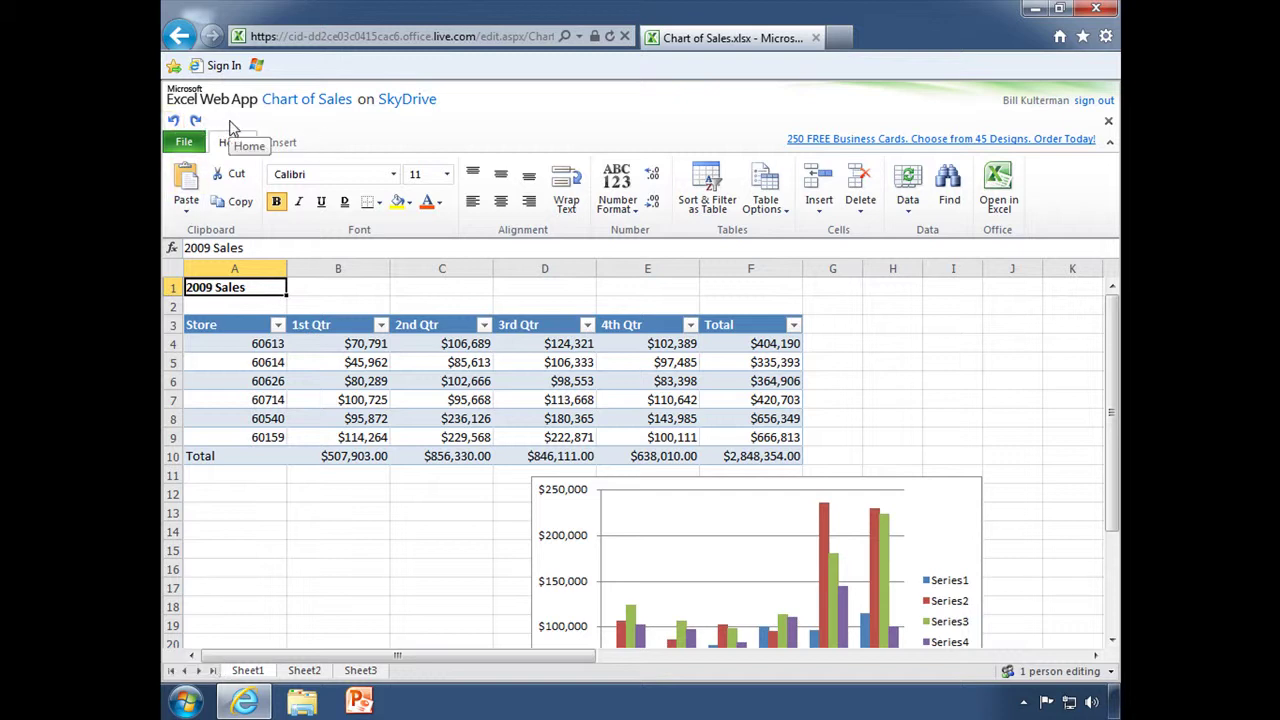
Read the auto-save explanation, close the workbook, and open Internal Accounting Report for editing.
click(186, 147)
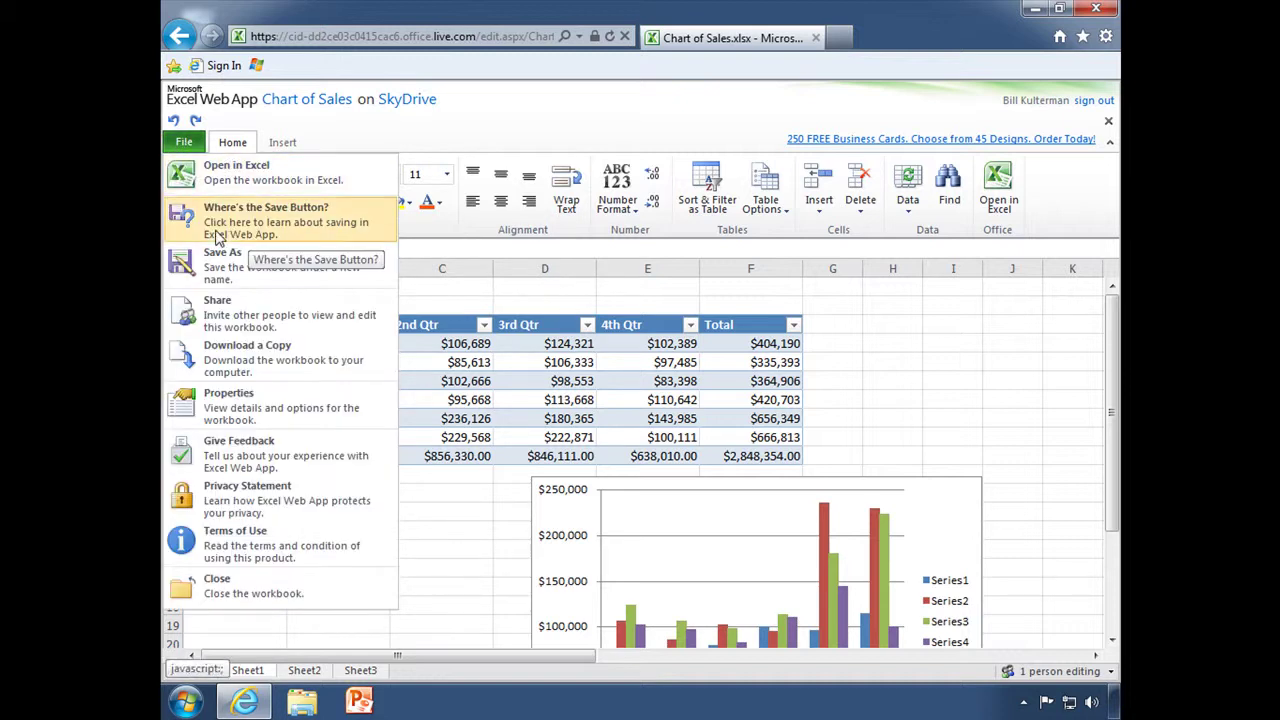
click(300, 237)
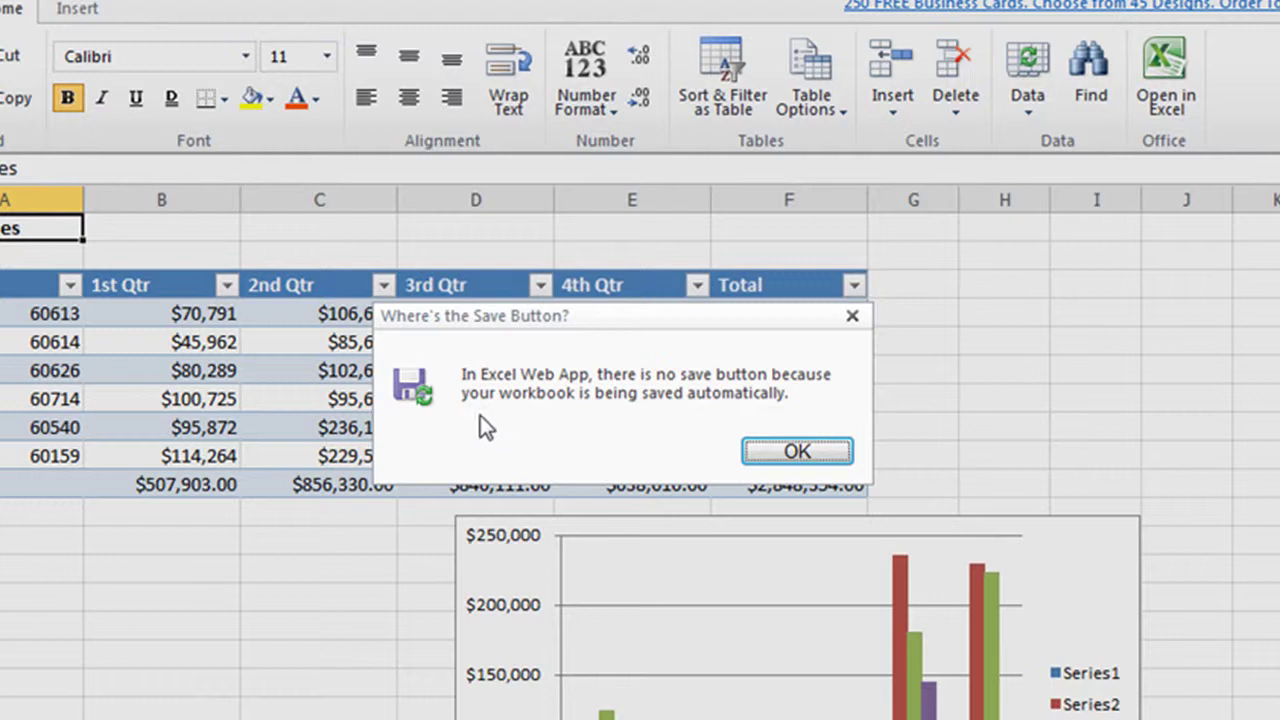
click(792, 451)
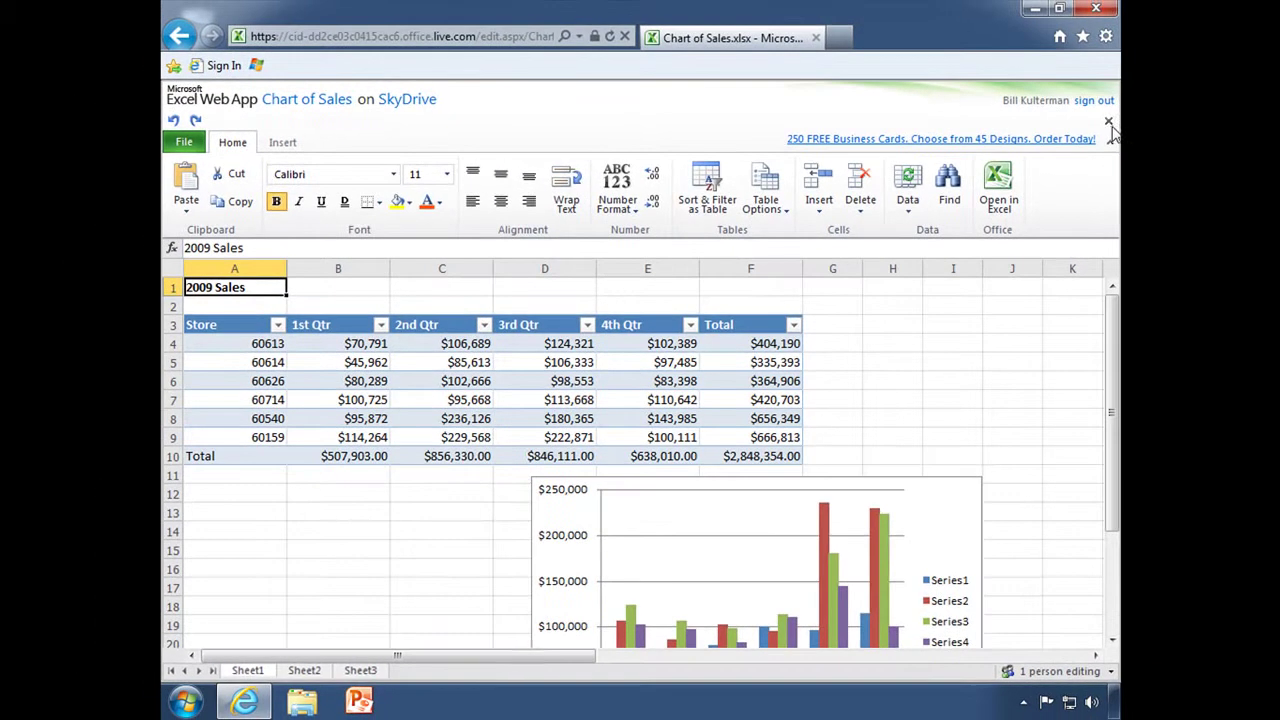
click(1109, 124)
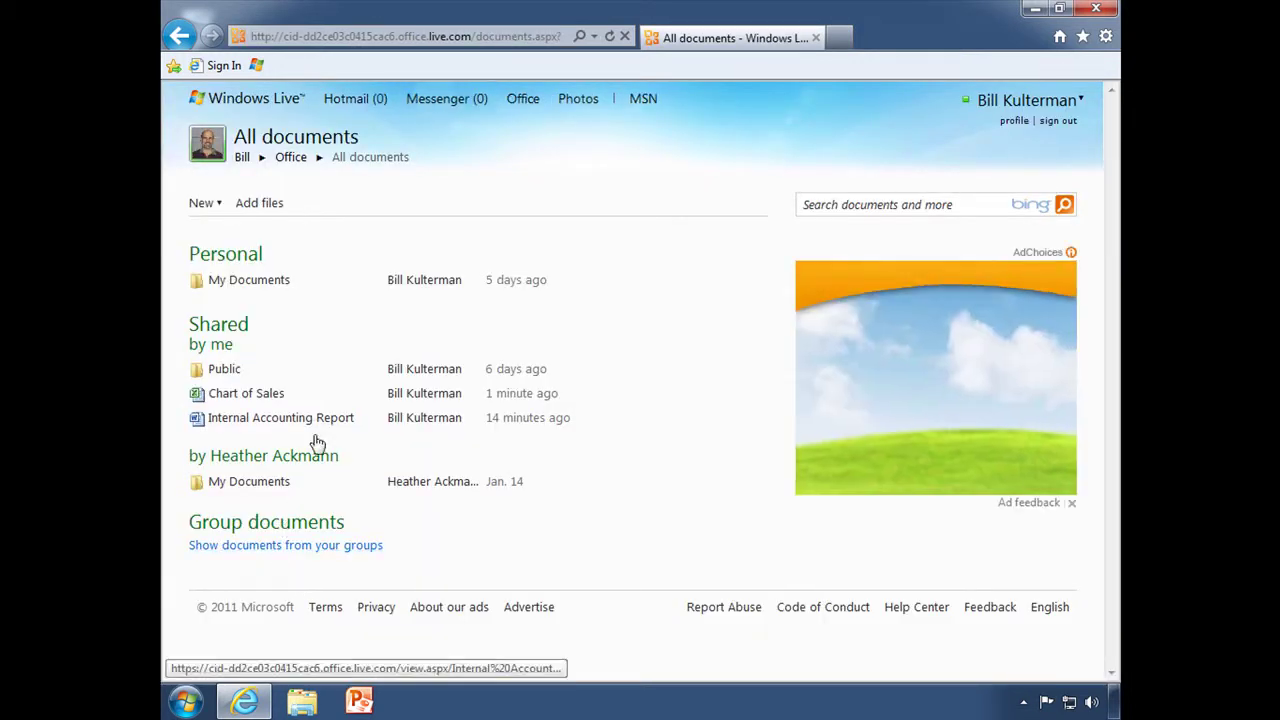
click(430, 420)
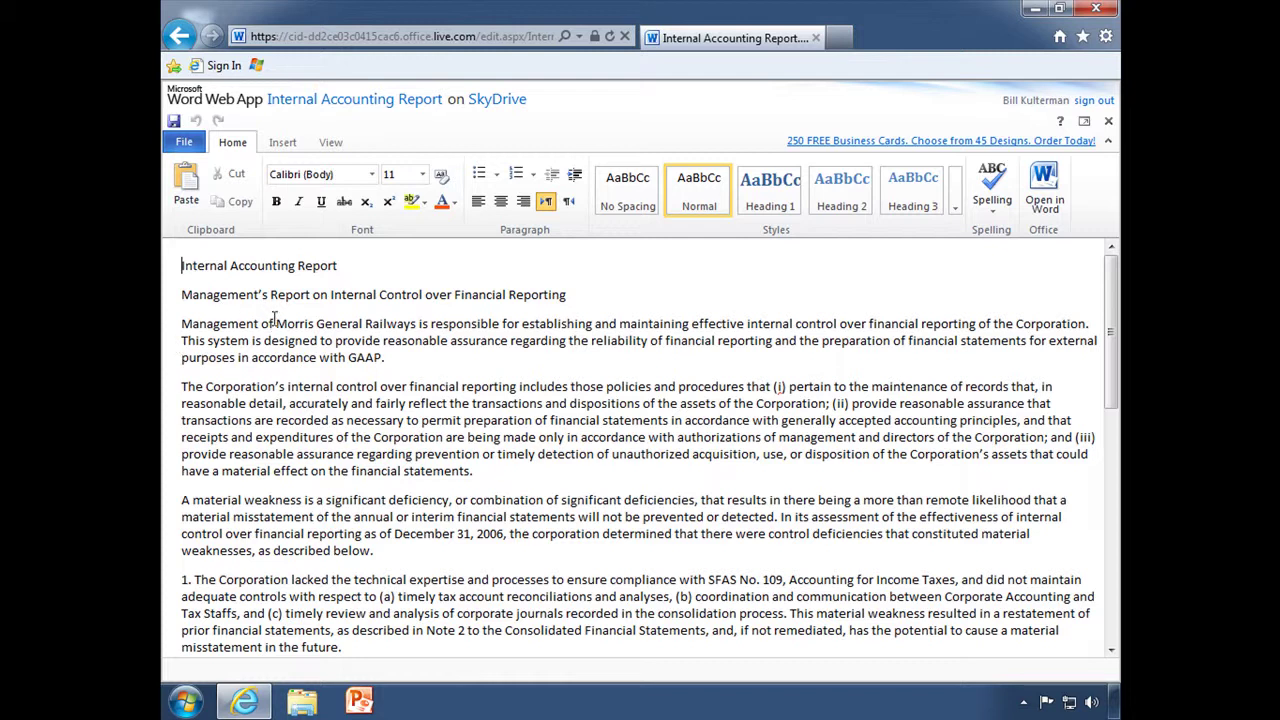
Apply the Title style to the report title and Heading 1 to the subheading.
drag(340, 267, 209, 267)
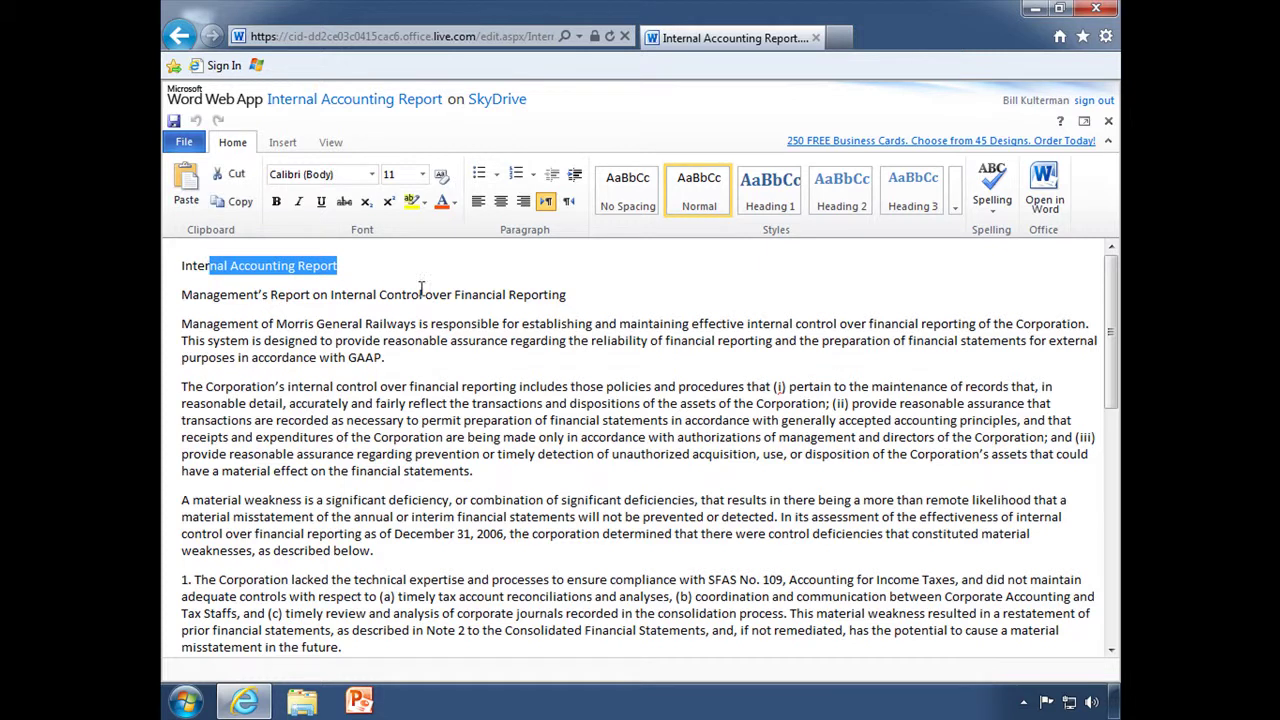
click(955, 207)
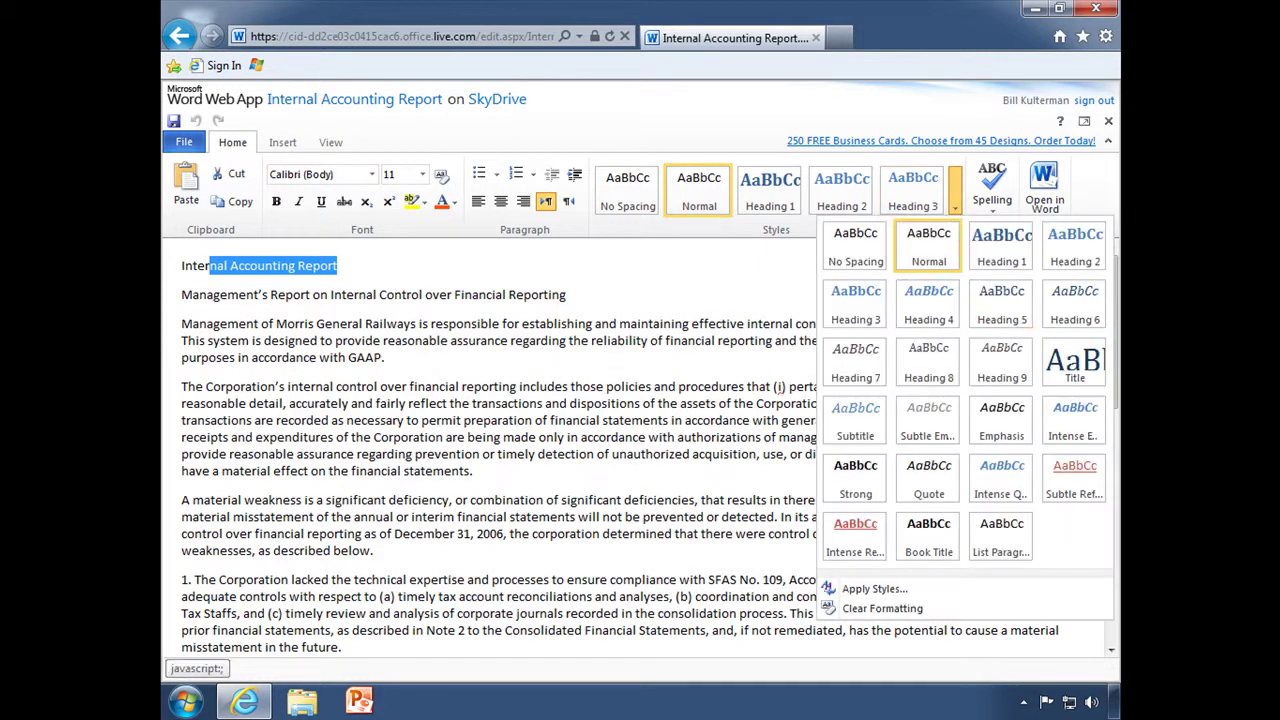
click(1085, 385)
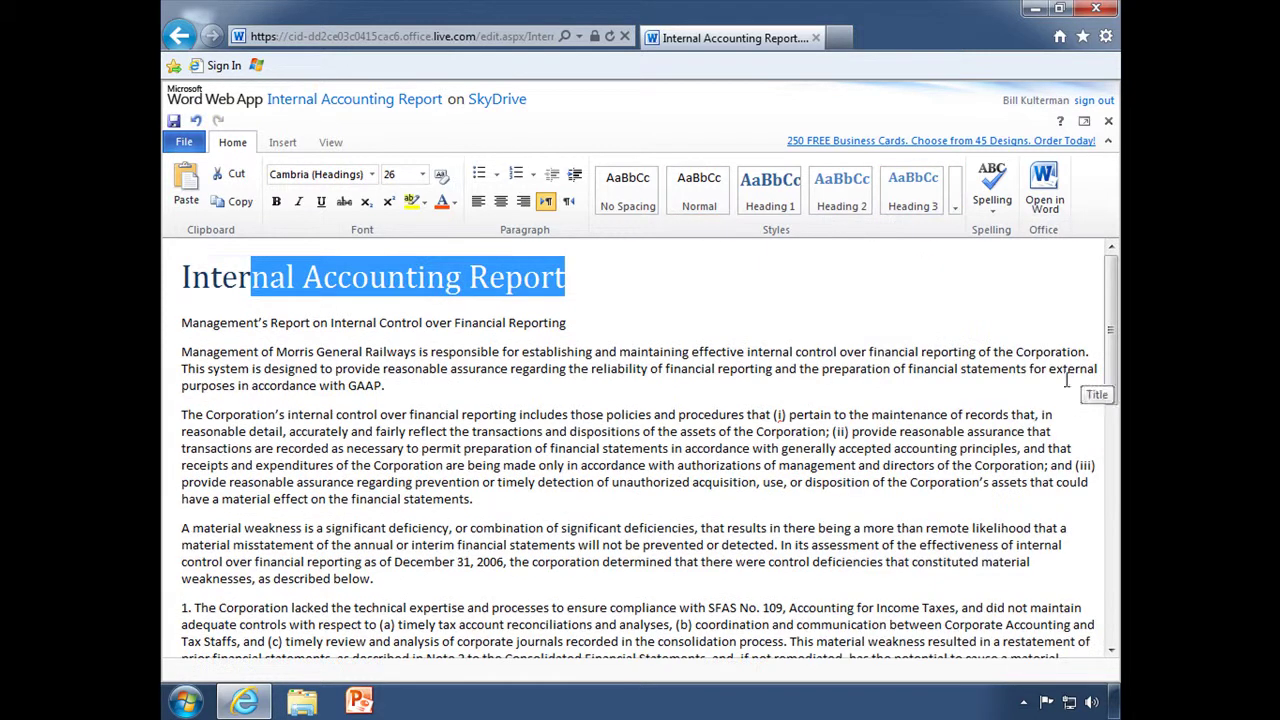
click(441, 323)
click(766, 198)
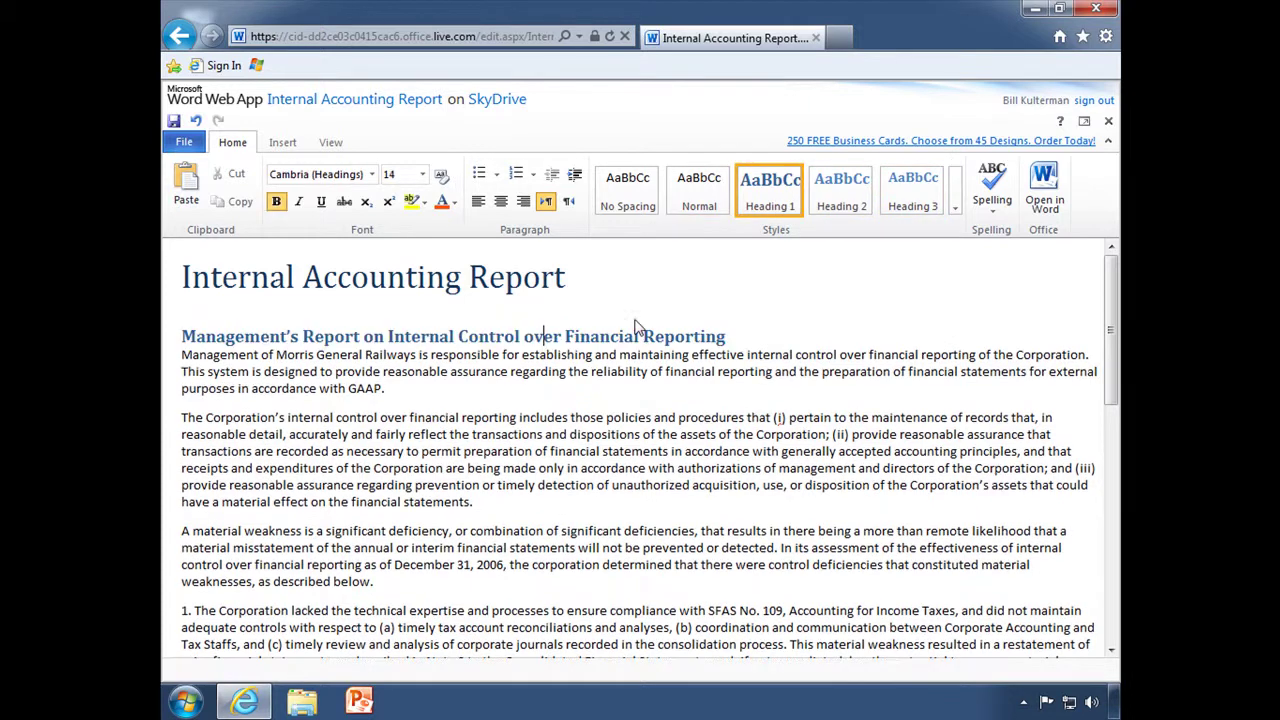
Style numbered weakness items 1–4 as italic Heading 7.
scroll(271, 486, down, 3)
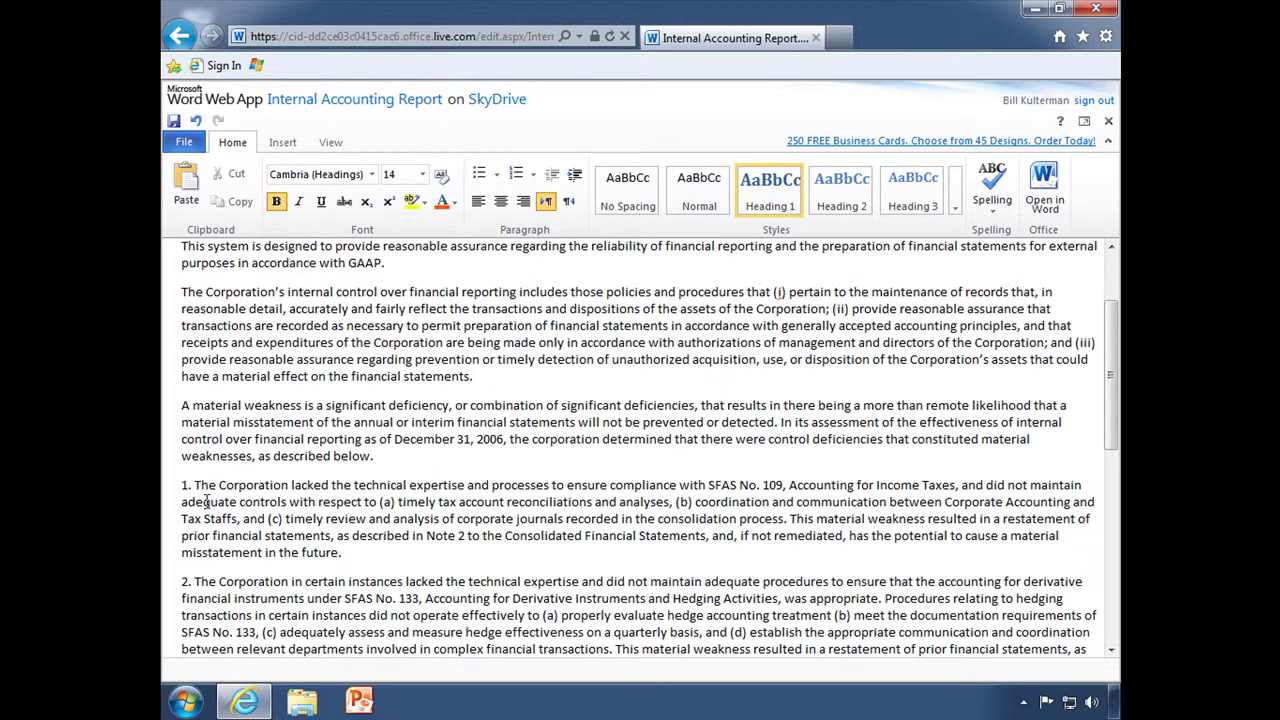
drag(541, 519, 746, 603)
scroll(266, 368, down, 4)
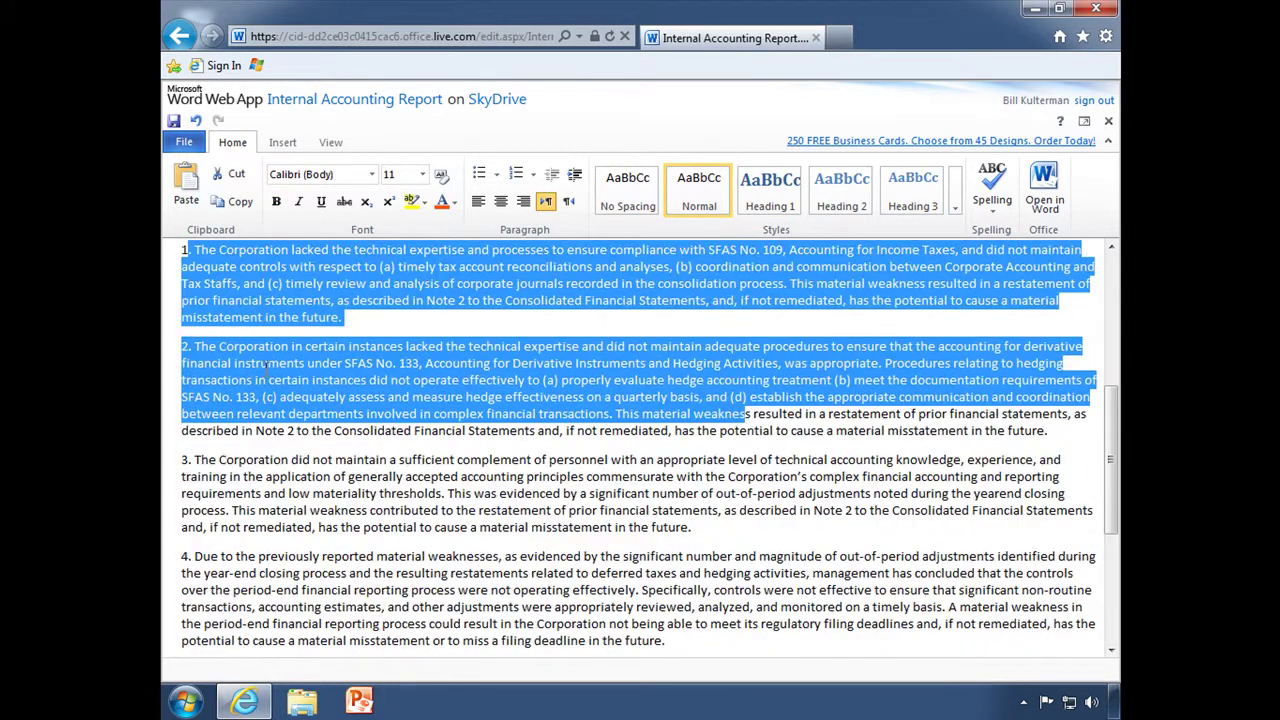
click(245, 284)
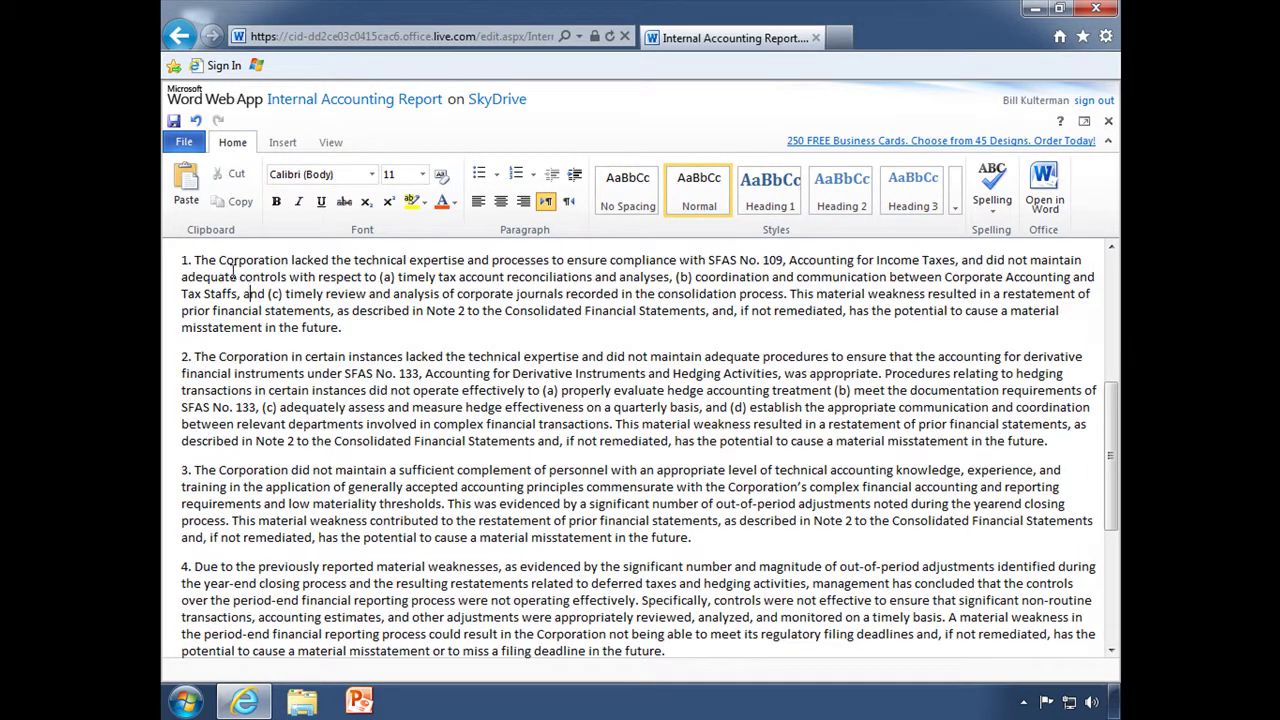
click(183, 265)
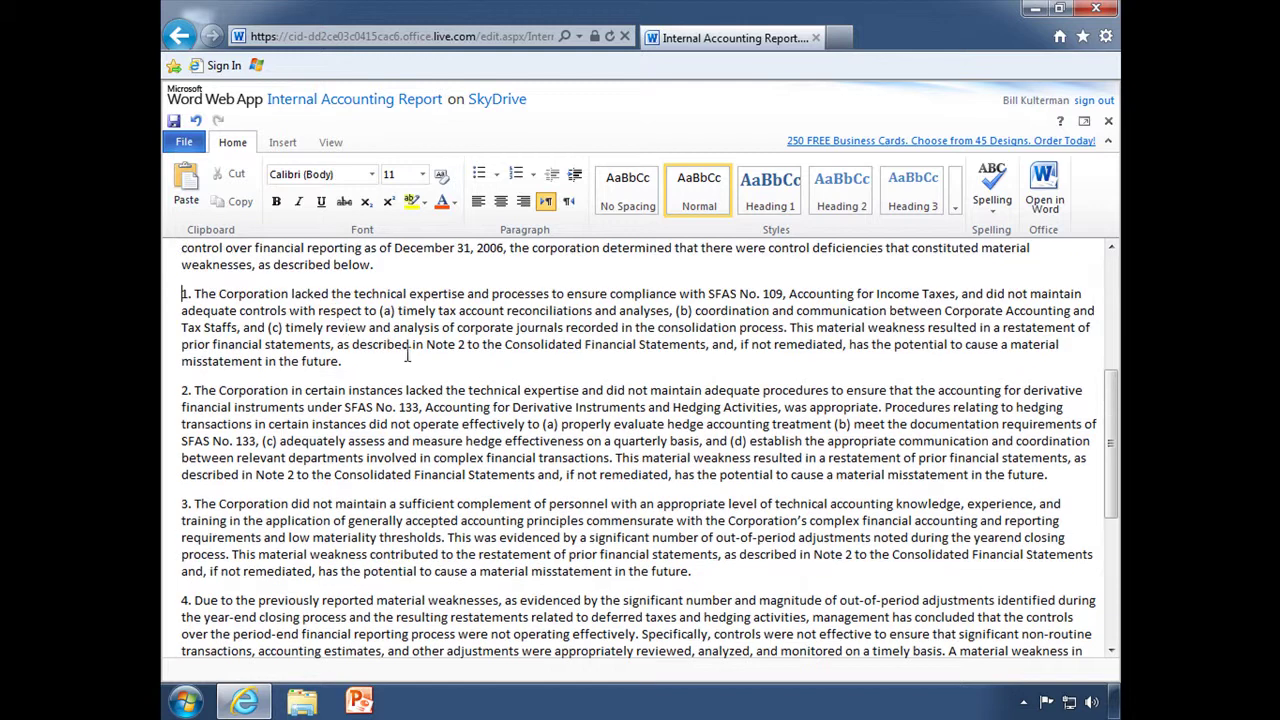
scroll(789, 584, down, 3)
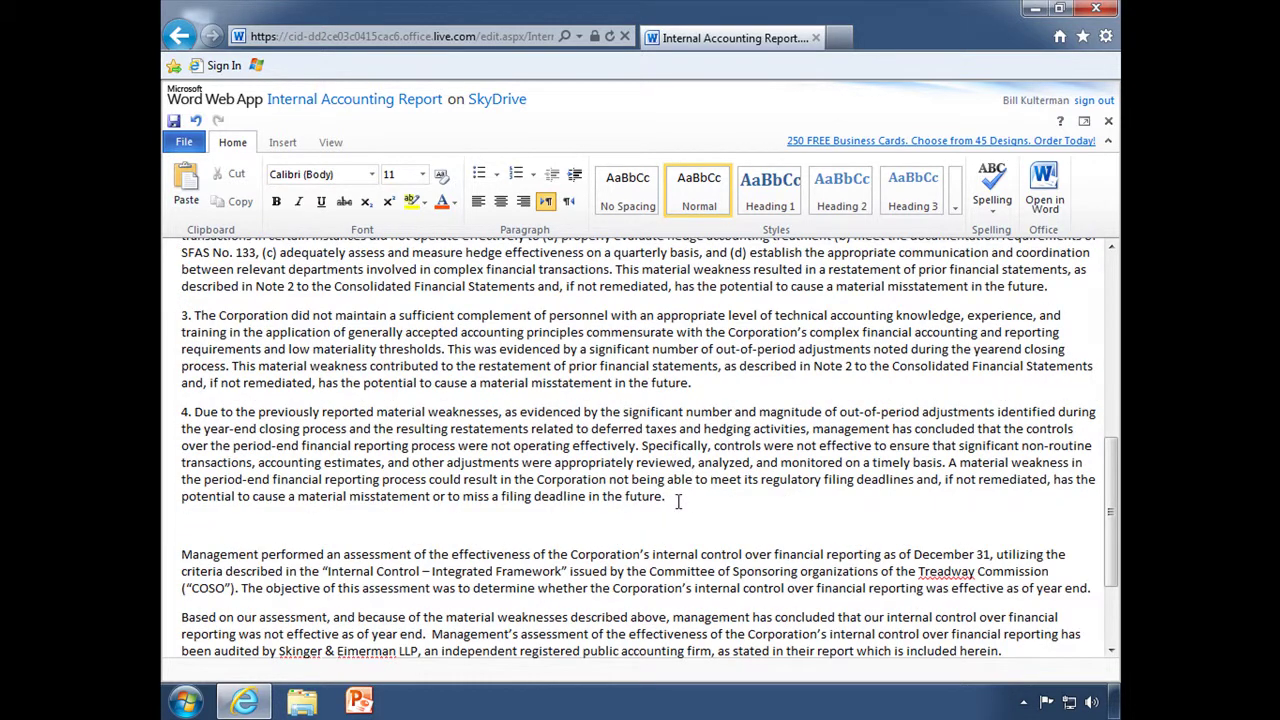
shift+click(675, 499)
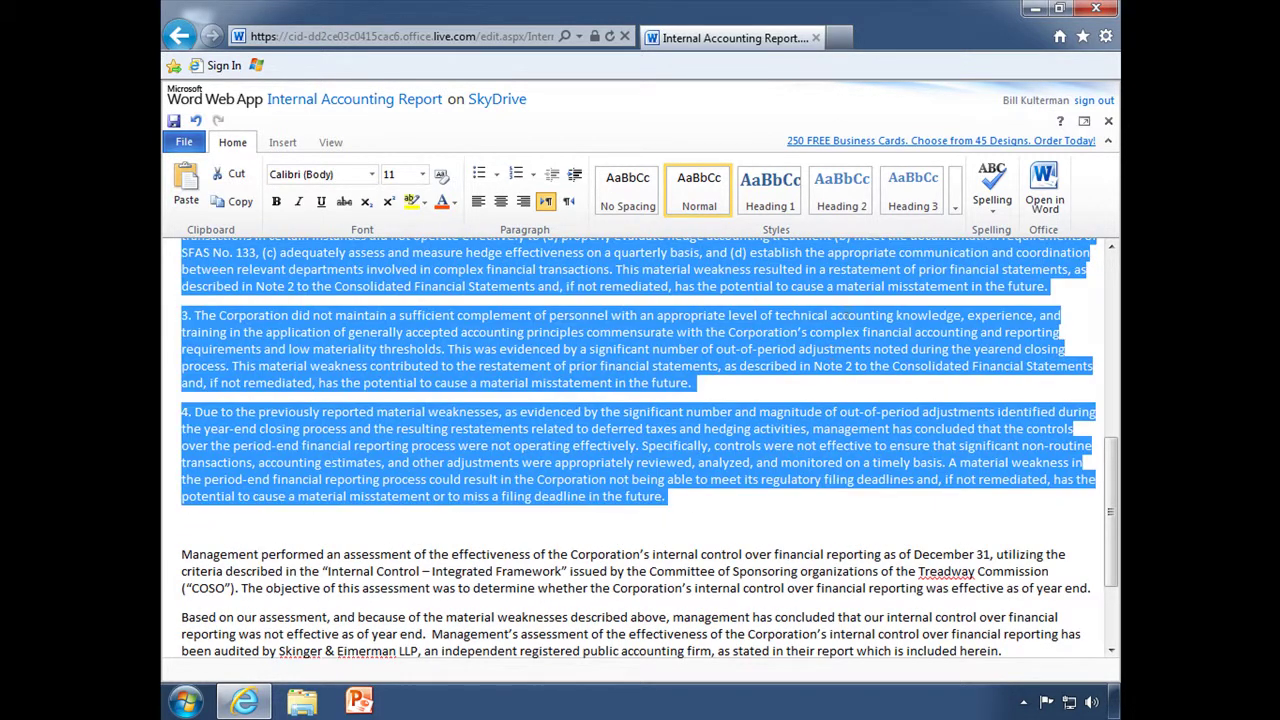
click(955, 207)
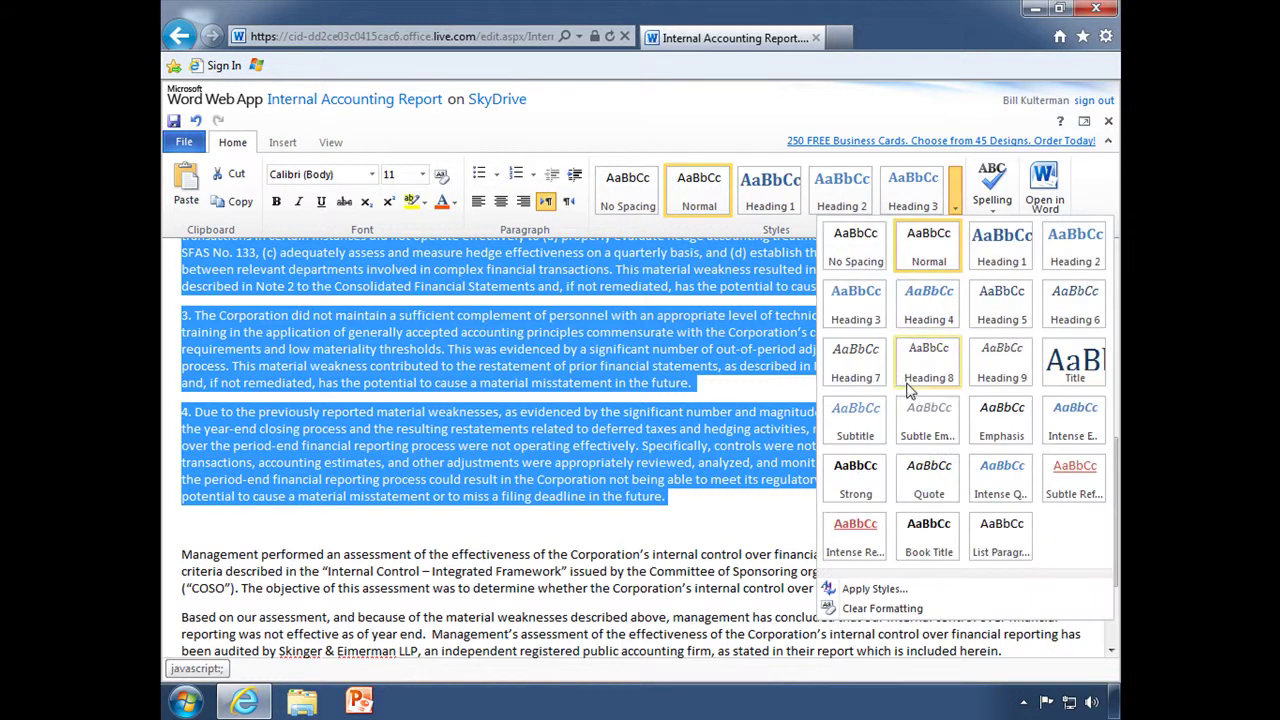
click(857, 366)
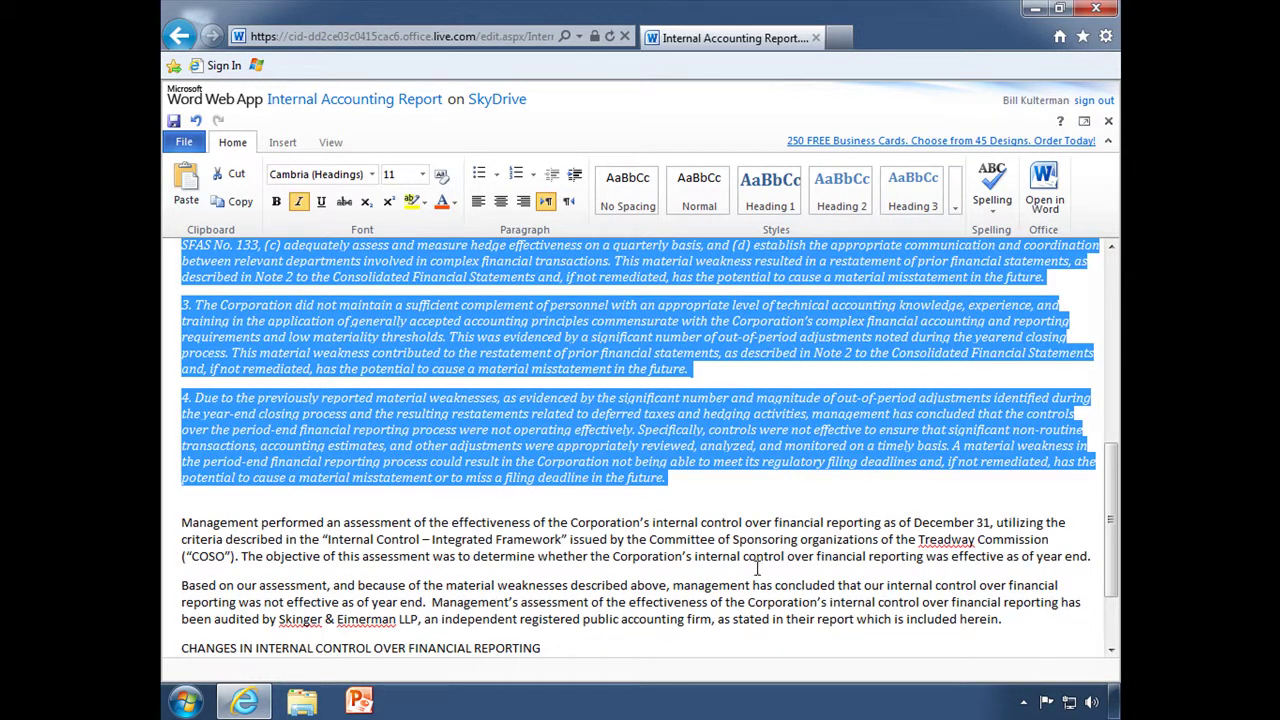
Make CHANGES IN INTERNAL CONTROL OVER FINANCIAL REPORTING a Heading 1.
scroll(588, 620, down, 3)
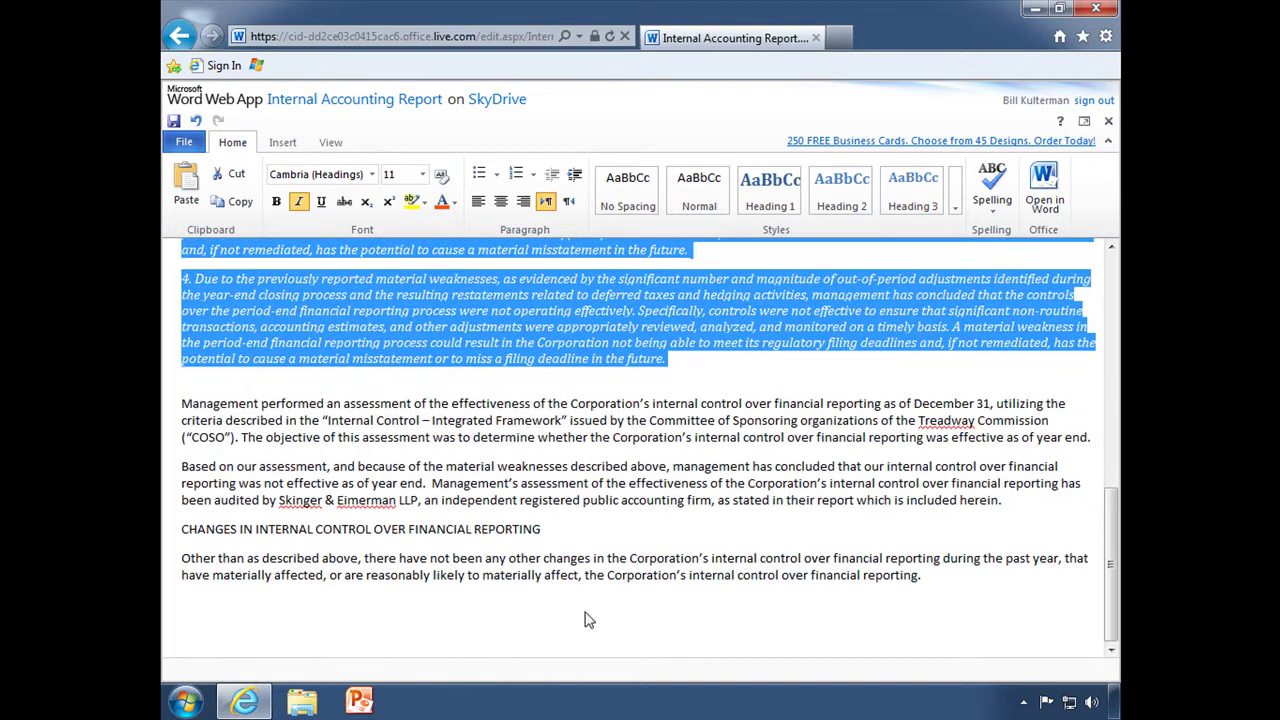
click(529, 531)
click(769, 190)
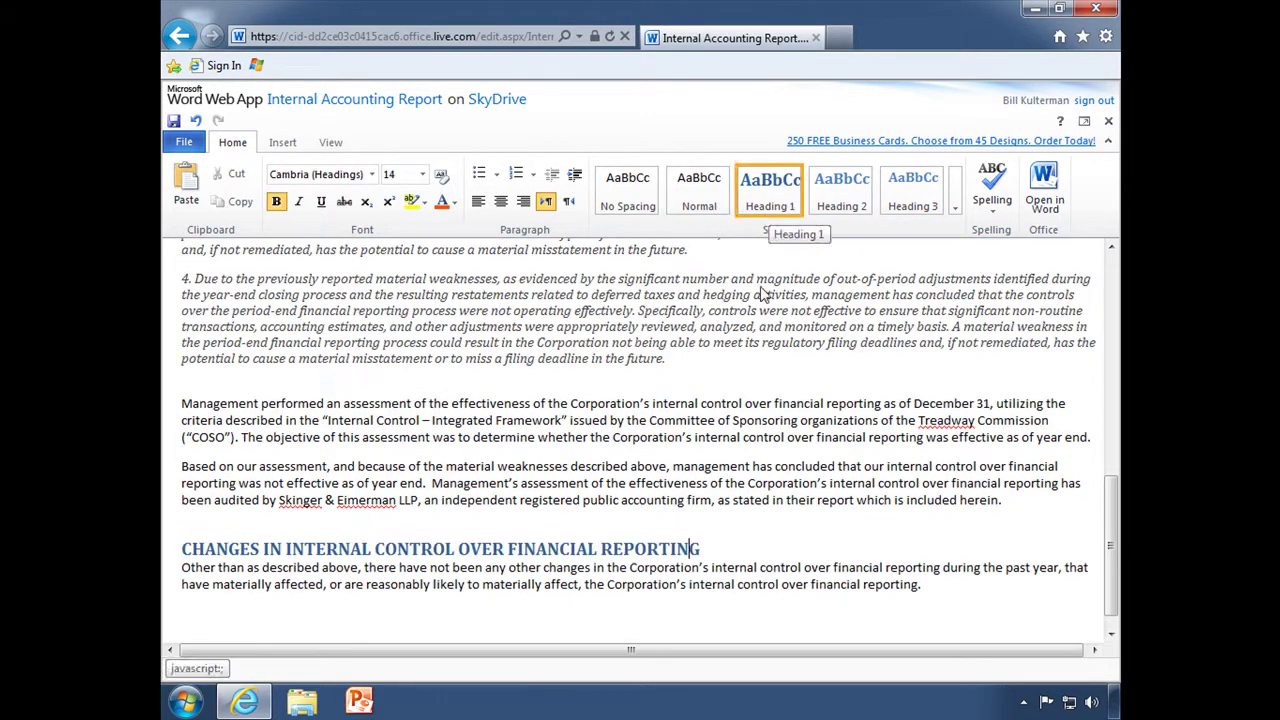
scroll(845, 487, up, 9)
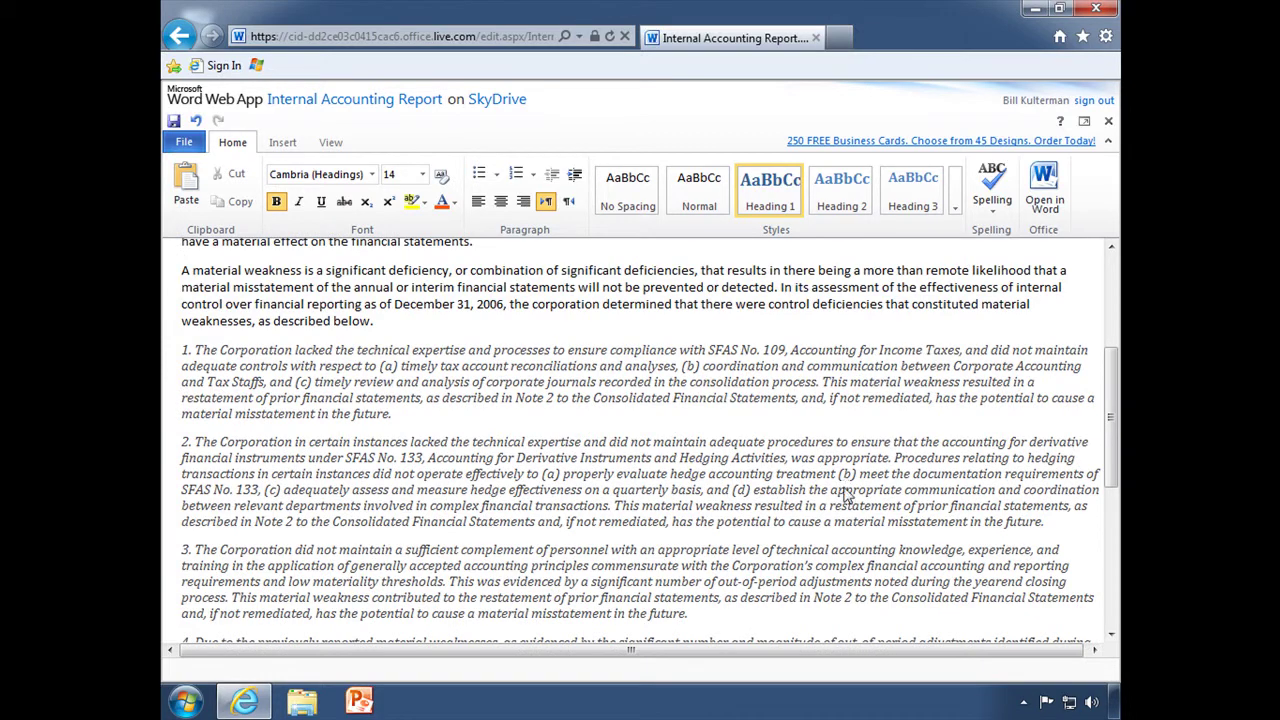
scroll(845, 493, up, 6)
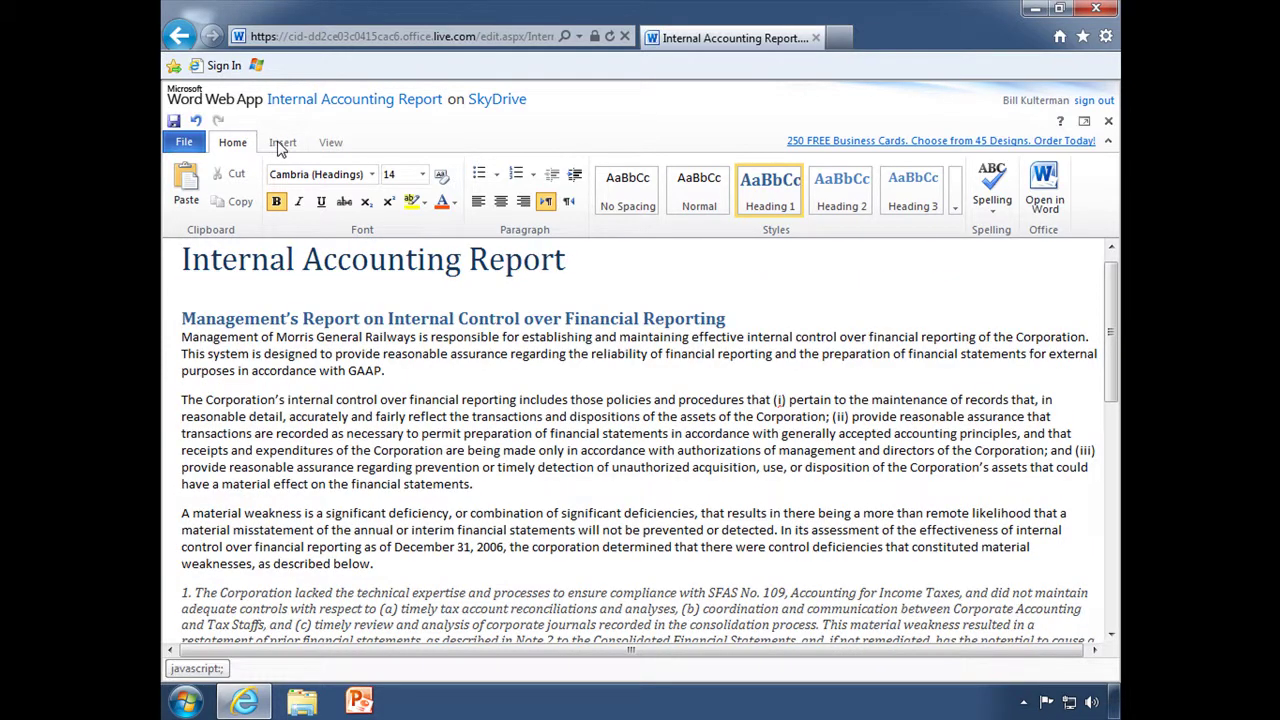
click(282, 146)
scroll(282, 370, up, 8)
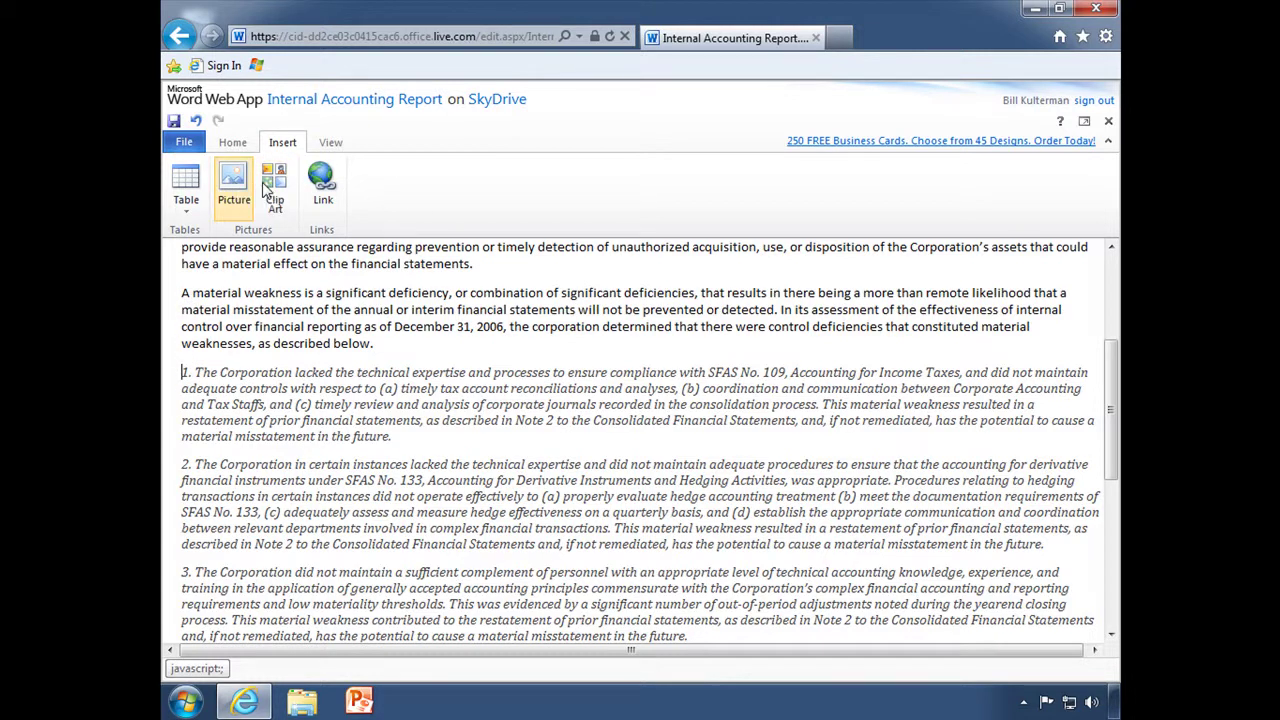
click(238, 190)
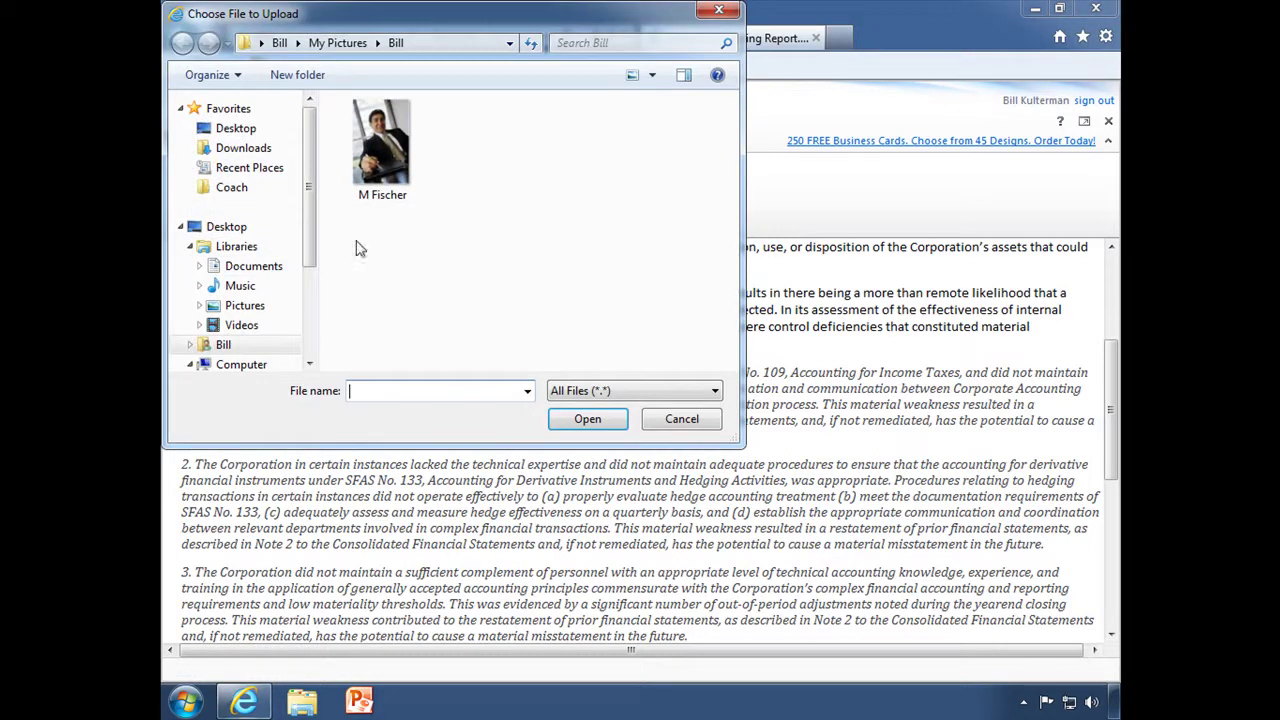
click(380, 155)
click(588, 419)
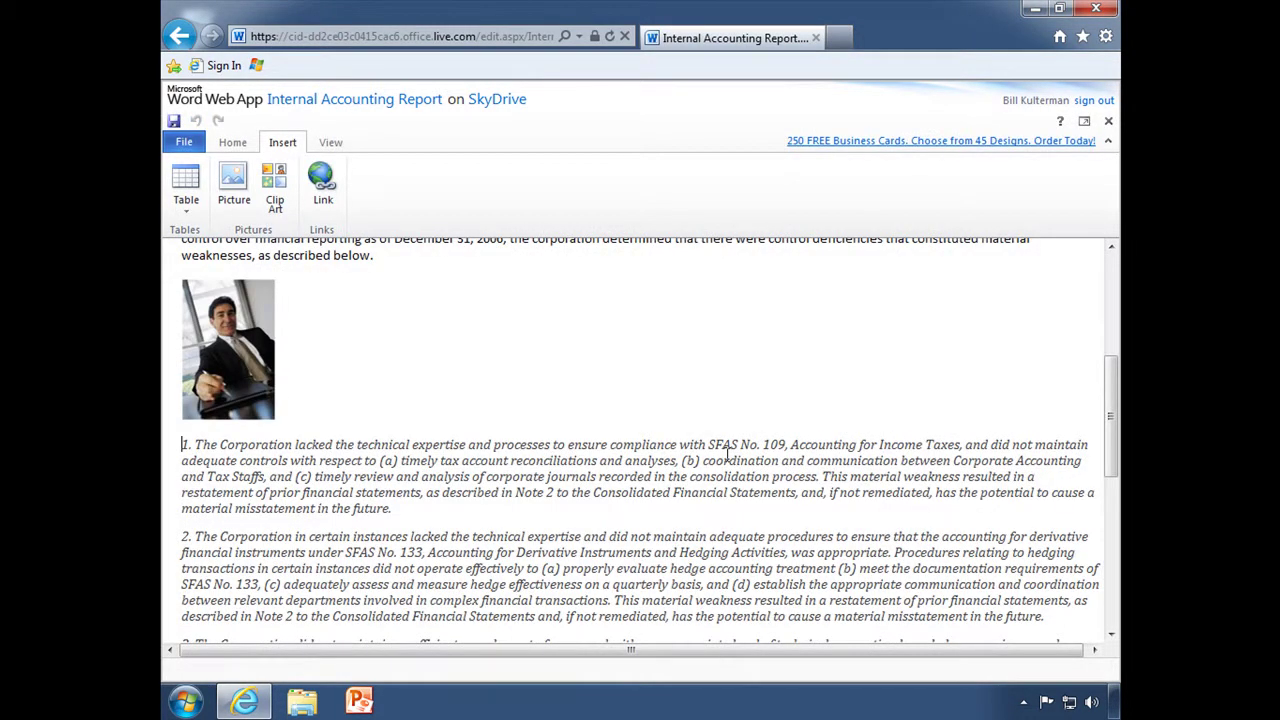
scroll(685, 441, up, 1)
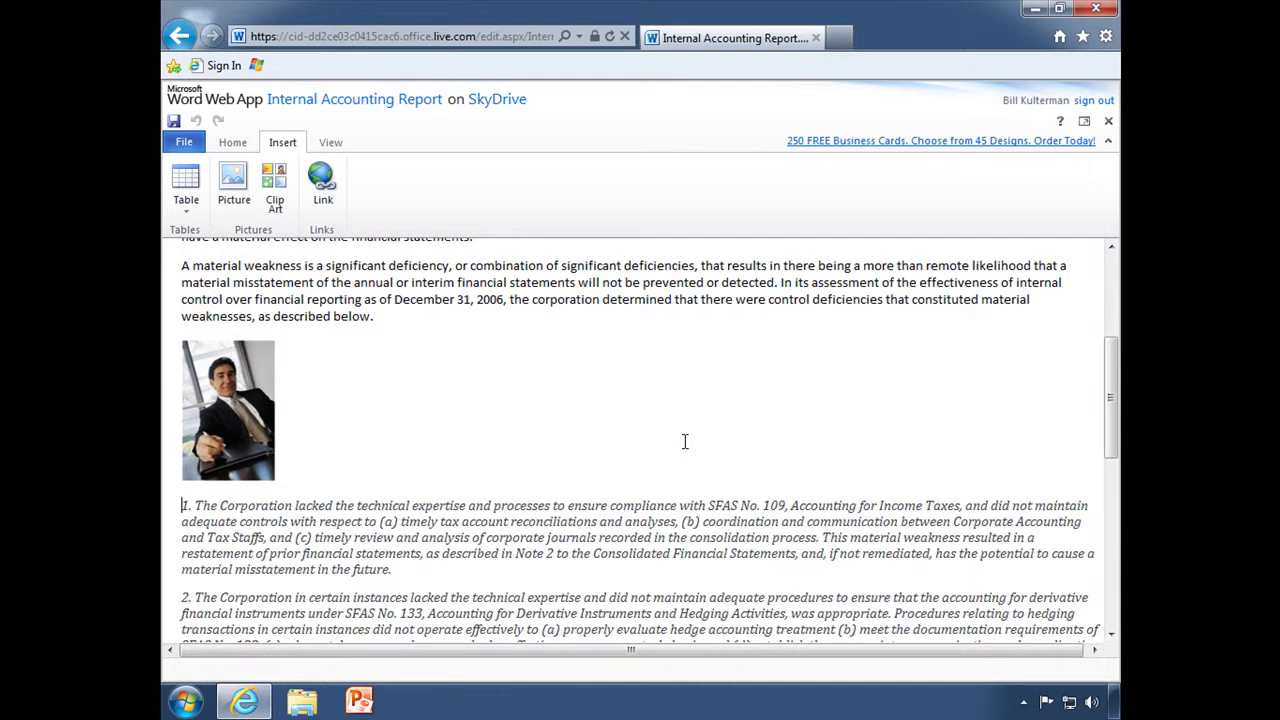
click(252, 396)
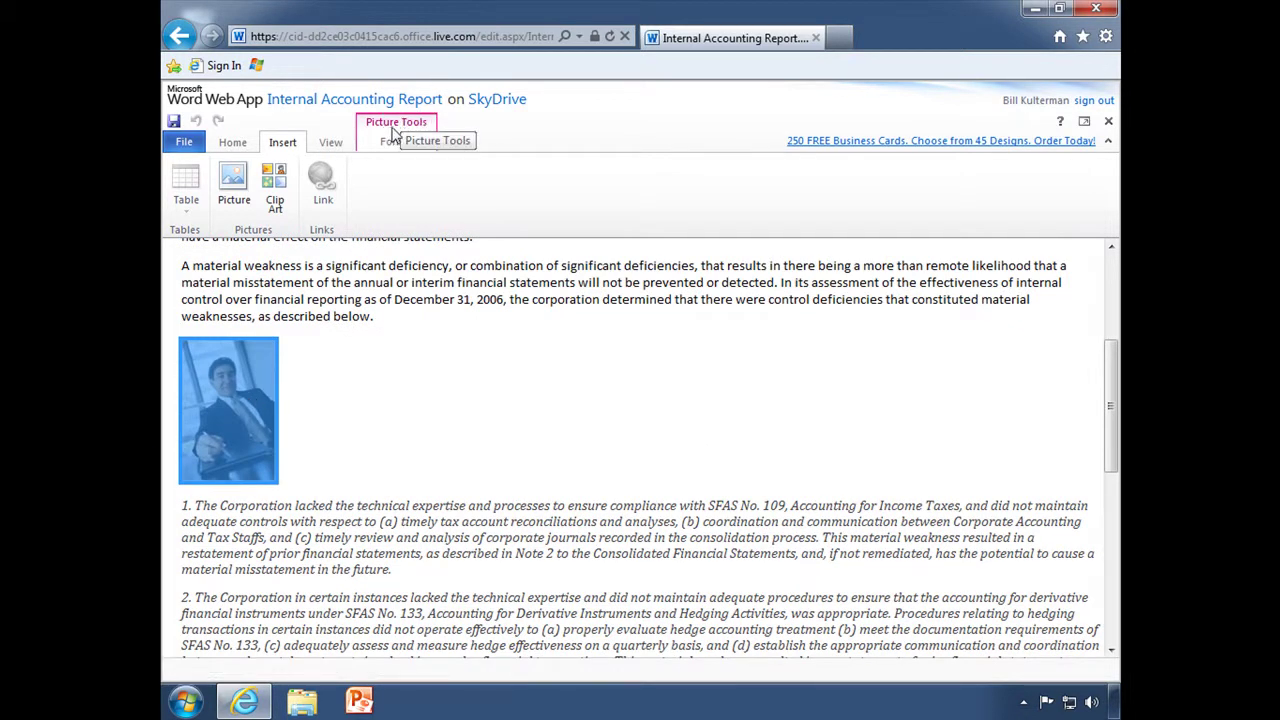
click(394, 140)
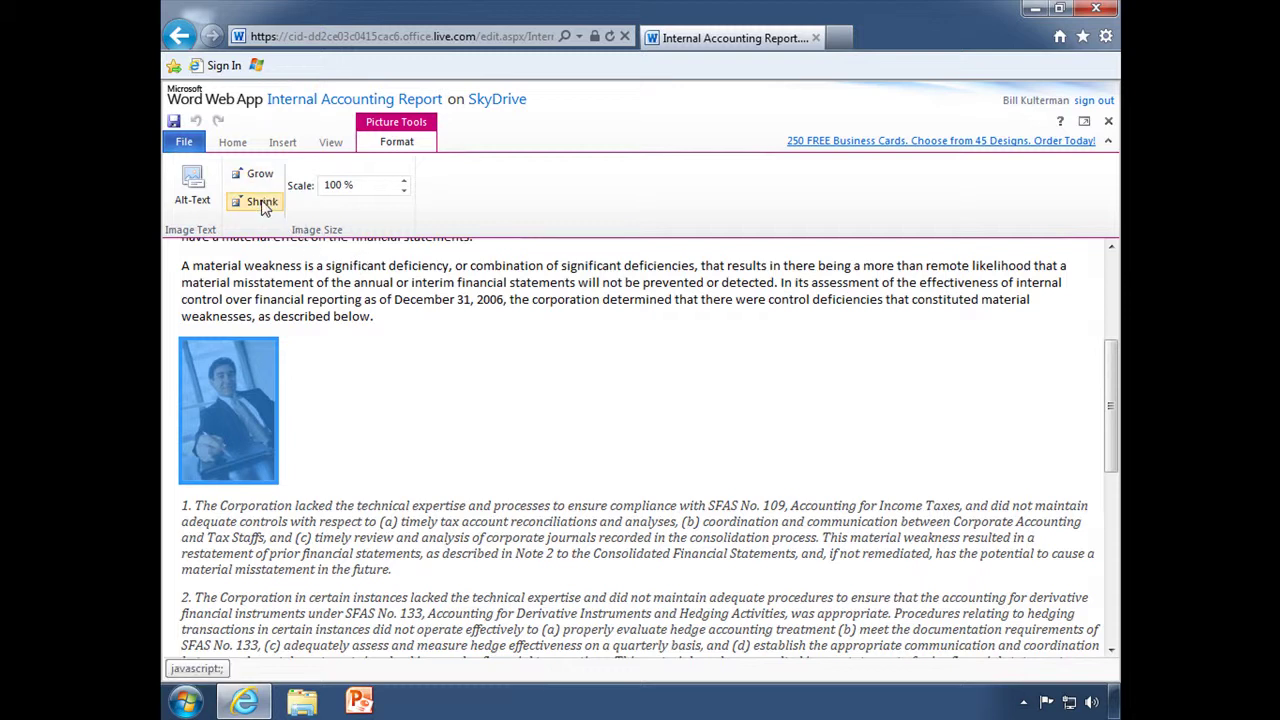
click(329, 146)
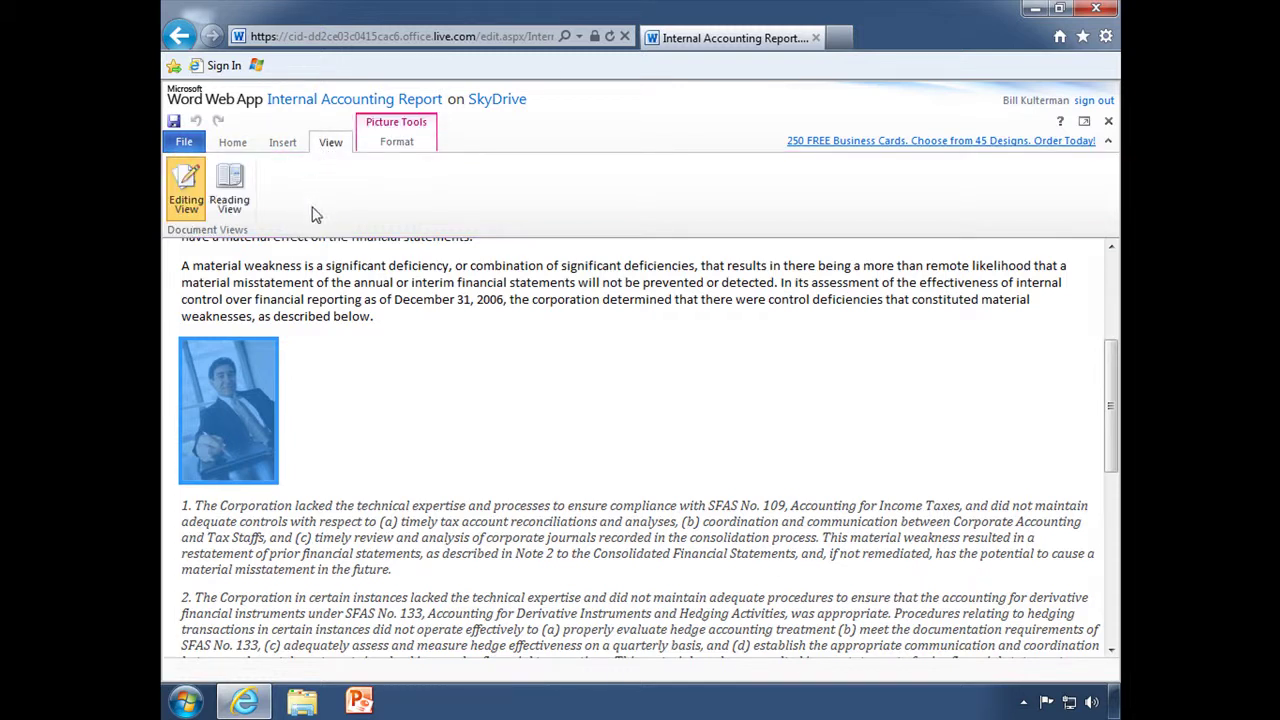
key(Delete)
Save the Internal Accounting Report from the quick access bar.
click(284, 143)
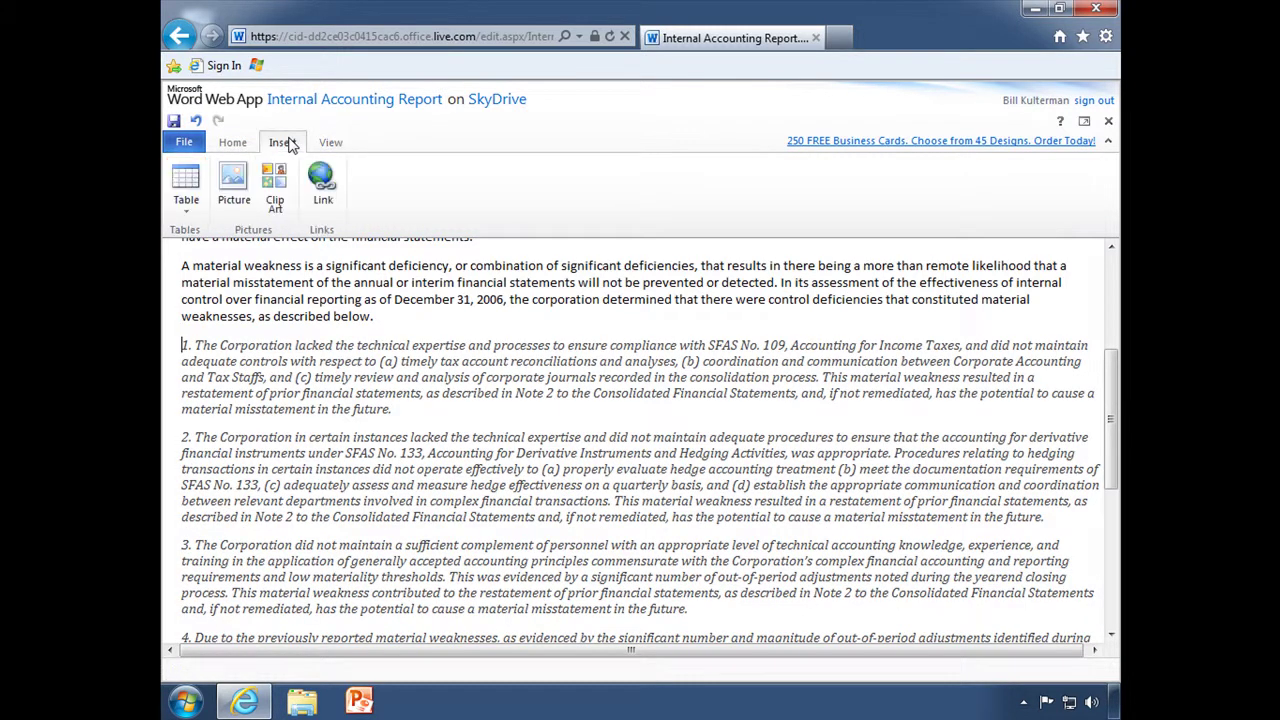
click(233, 143)
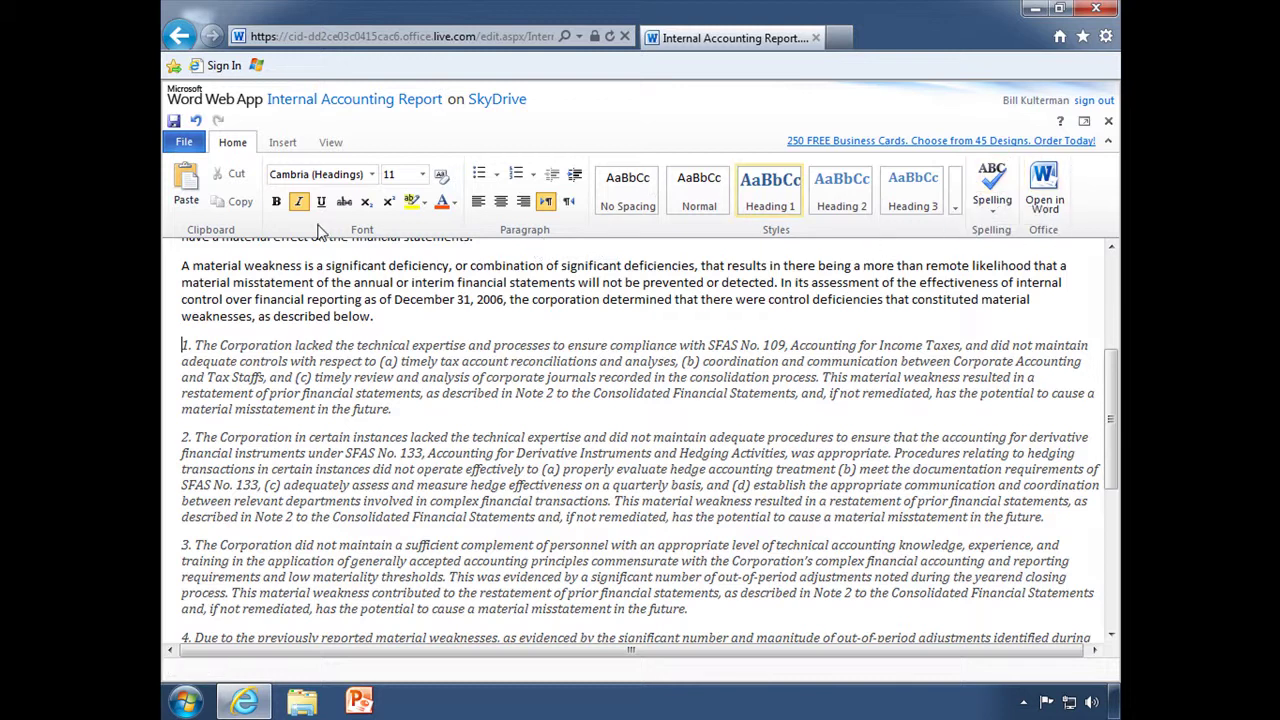
scroll(265, 305, up, 3)
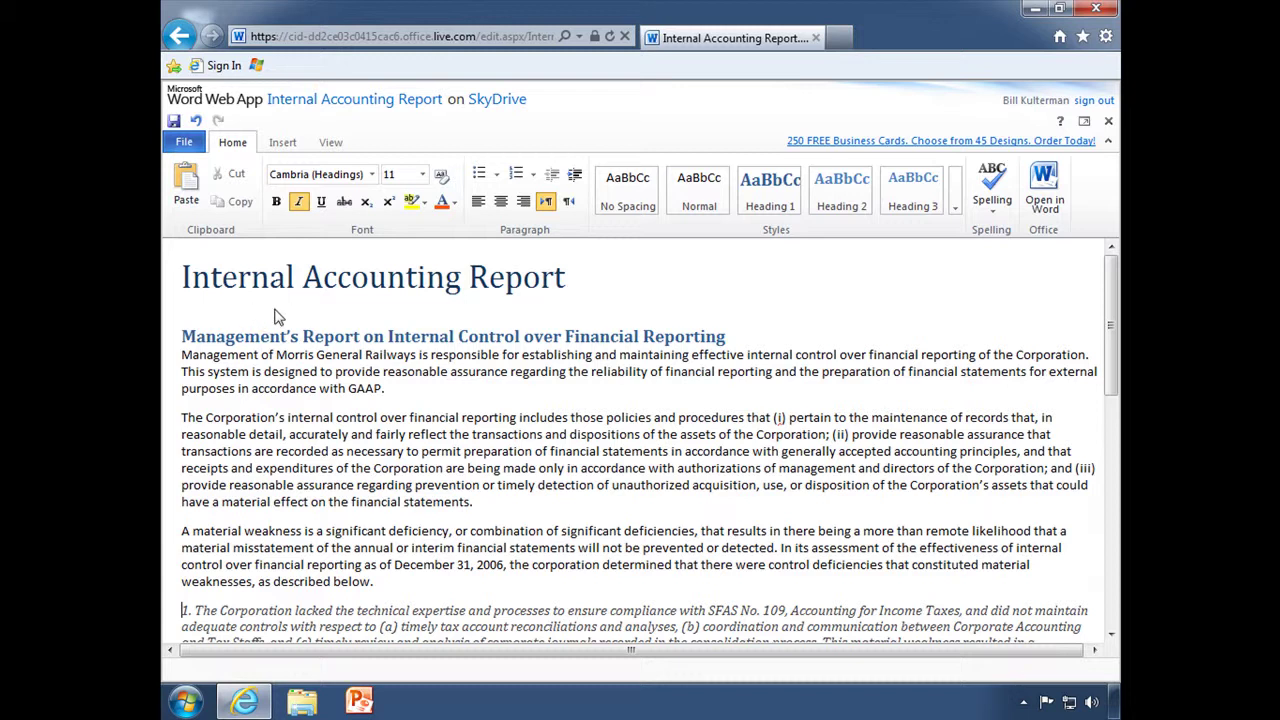
click(175, 124)
Close Word Web App and return to SkyDrive's All documents list.
click(1108, 122)
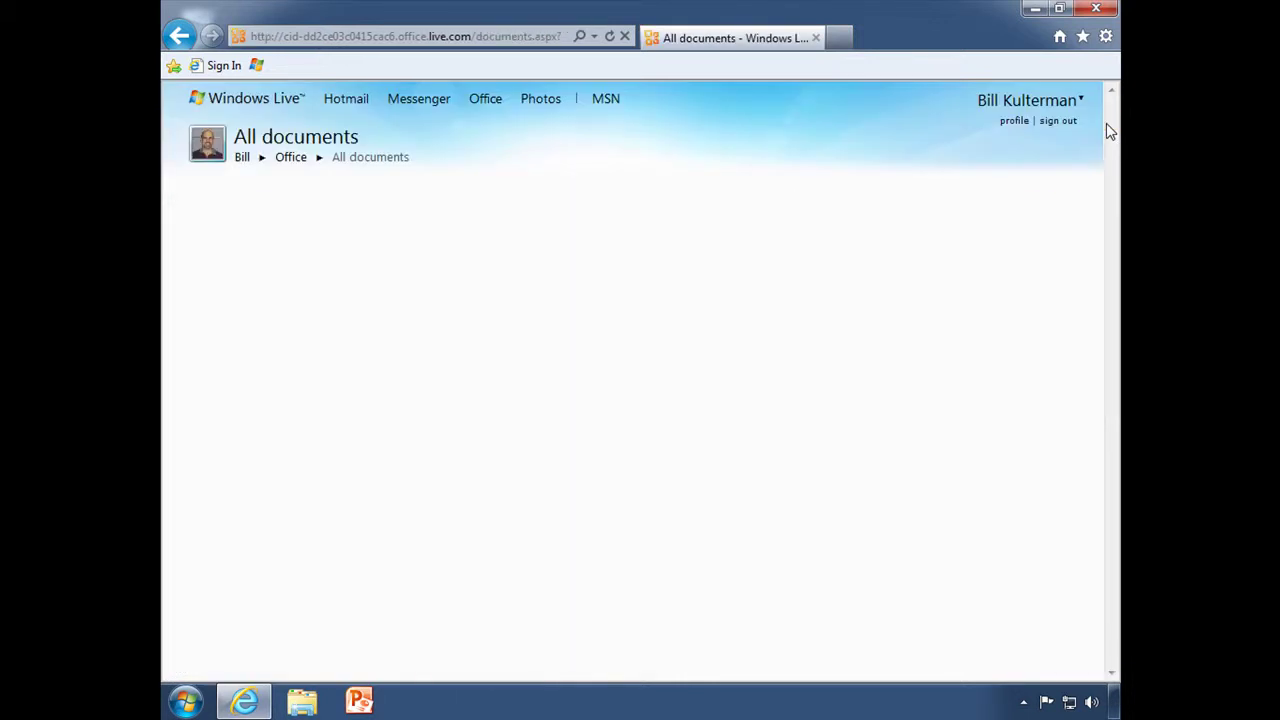